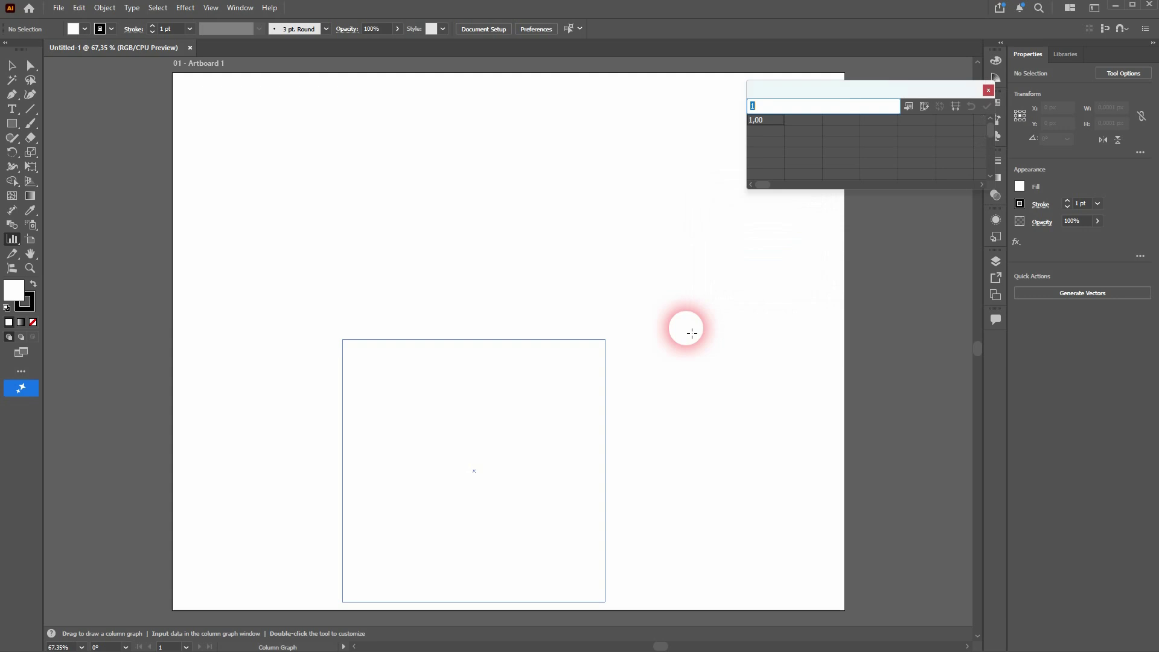
Enter Youtube, Facebook, X and Instagram as the column labels in the first row of the graph data.
text(Youtube)
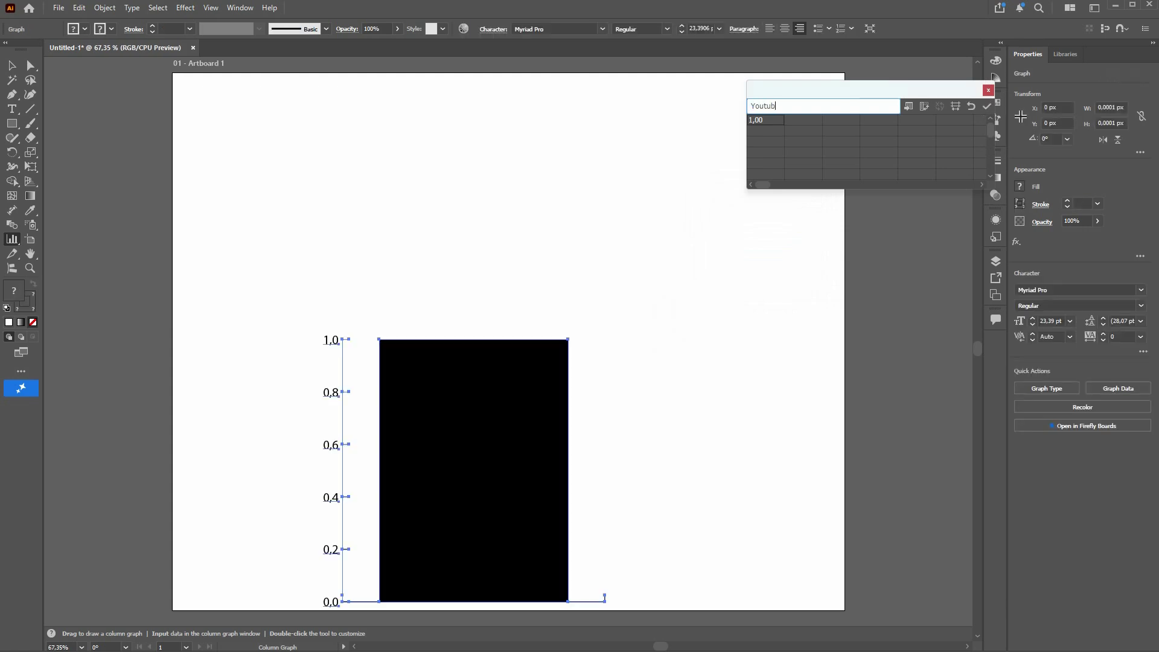
key(Tab)
text(Facebook)
key(Tab)
text(X)
key(Tab)
text(I)
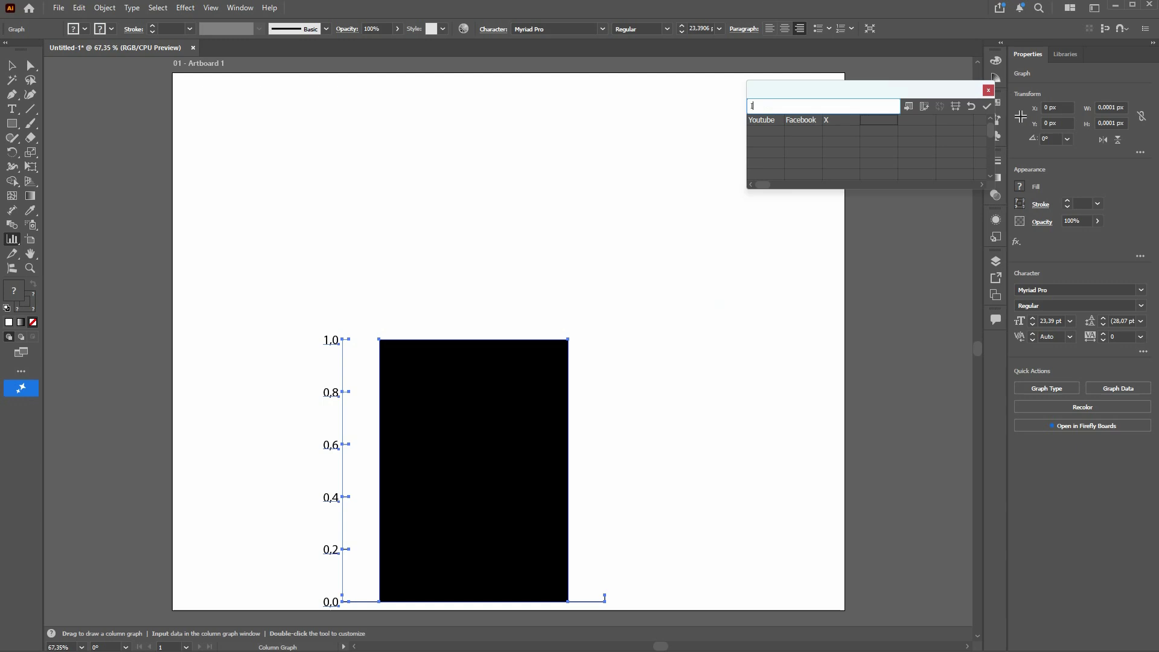
text(nstagram)
key(Return)
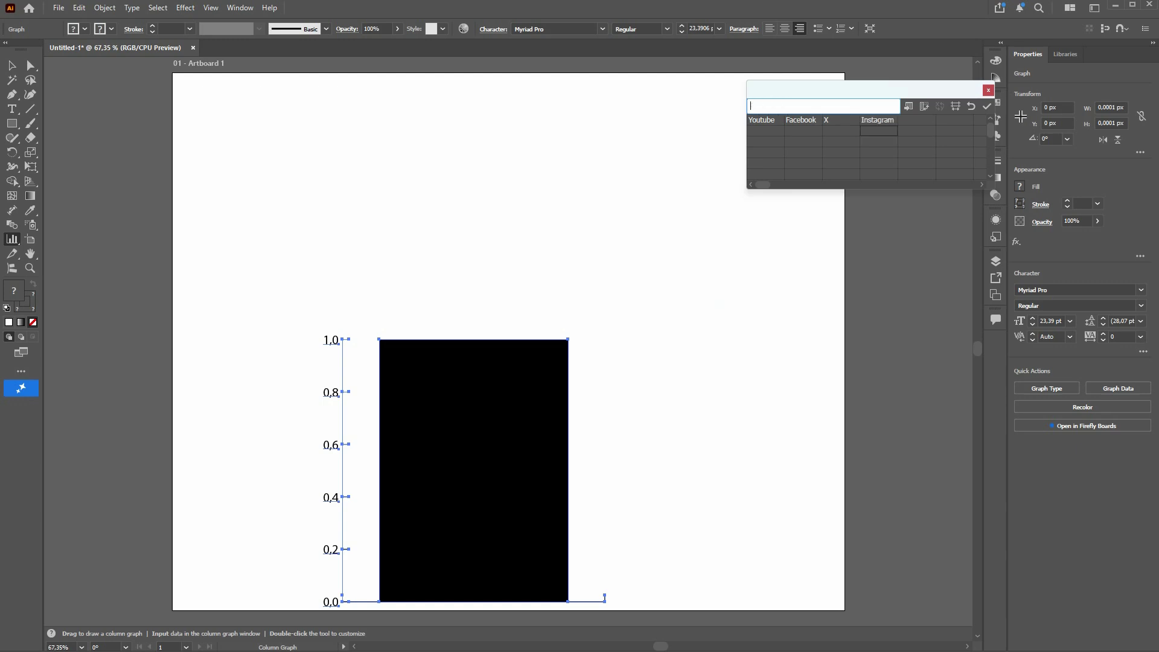
Fill the row below the labels with 20, 30, 14 and 22 and apply the data to the graph.
key(Left)
key(Left)
key(Left)
text(20)
key(Tab)
text(30)
key(Tab)
text(1)
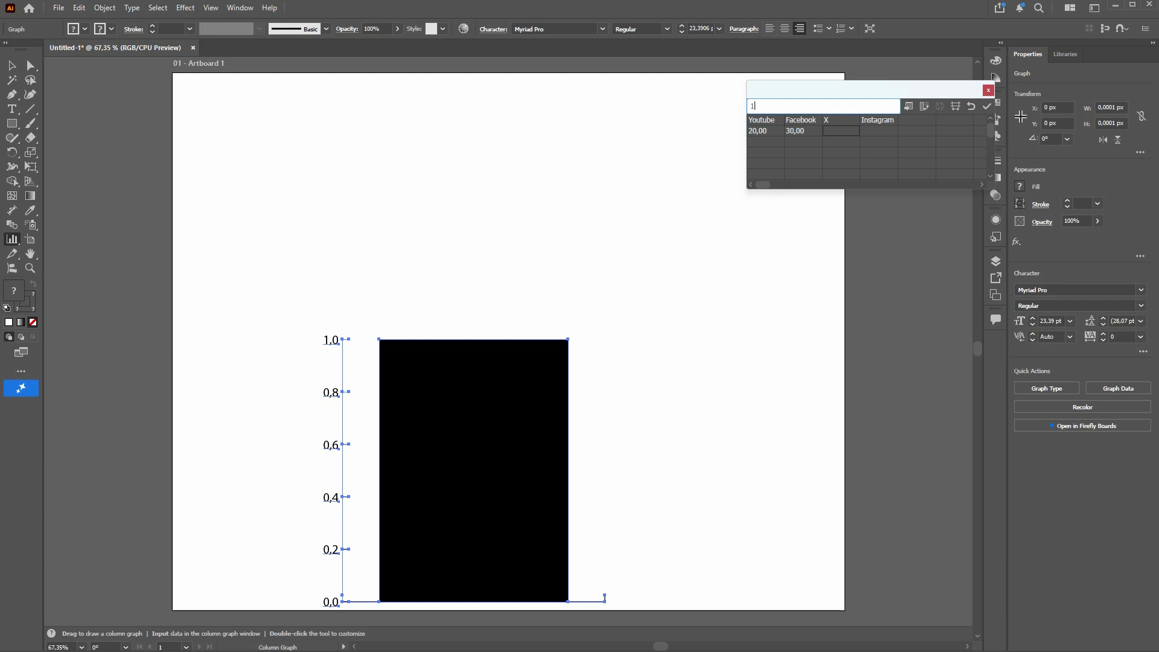
text(4)
key(Tab)
text(22)
key(KP_Enter)
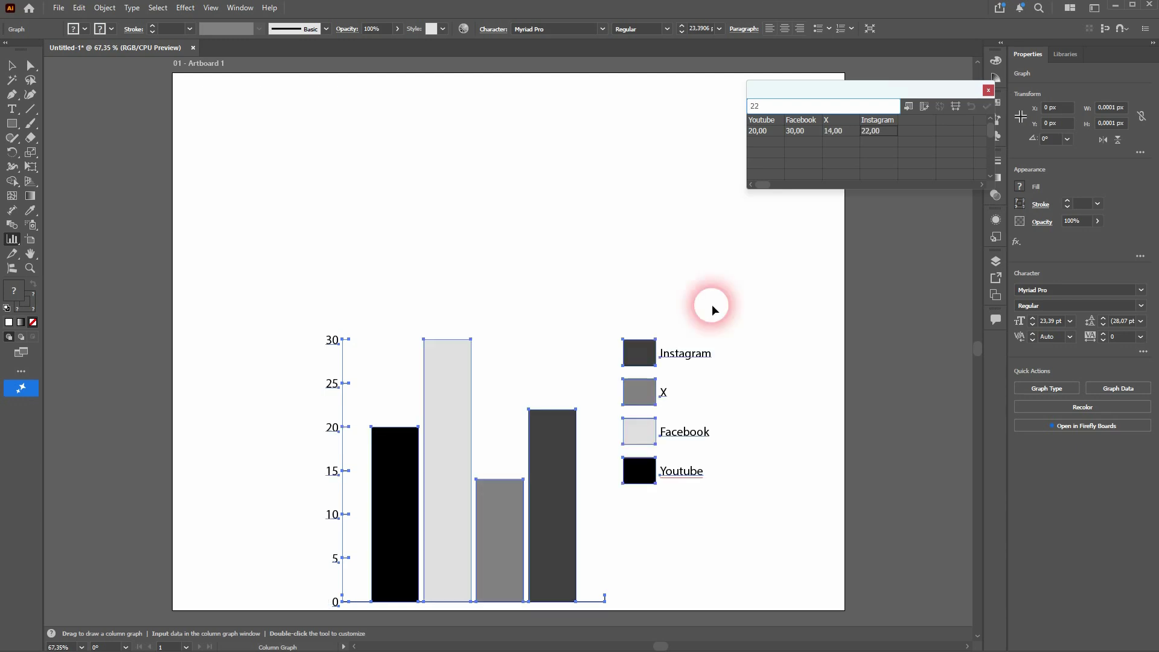
Add a second row of values, 22, 17, 15 and 16, and apply it to the graph.
key(Down)
key(Left)
key(Left)
key(Left)
text(2)
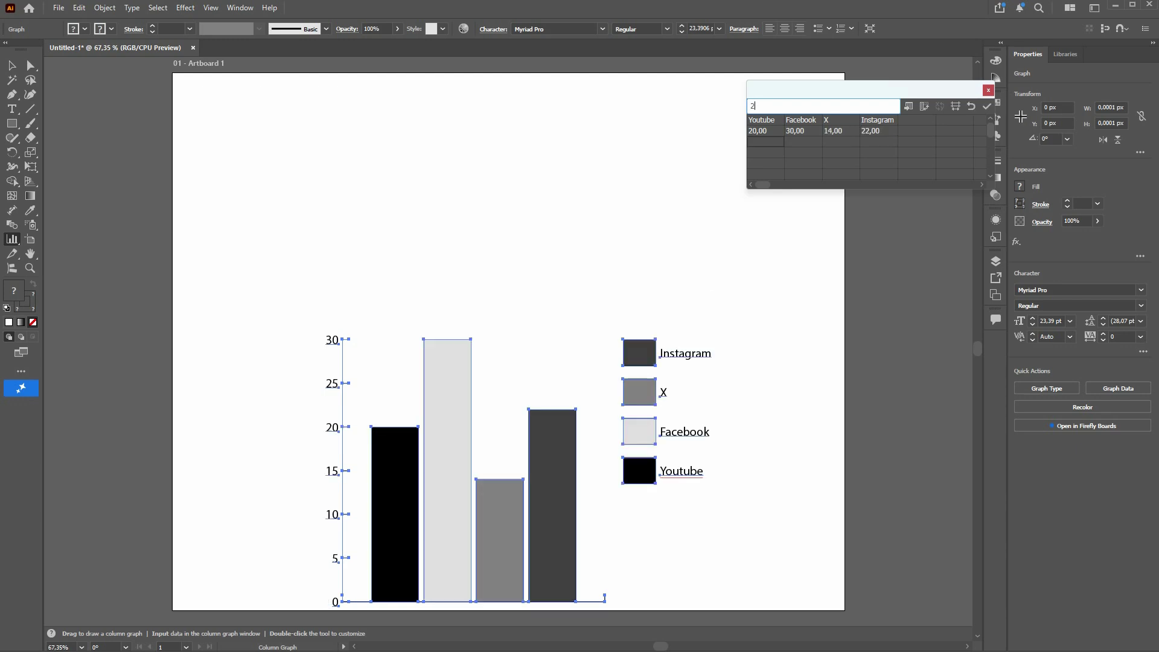
text(2)
key(Tab)
text(17)
key(Tab)
text(15)
key(Tab)
text(16)
key(KP_Enter)
Correct the Instagram value in the second row of values to 16 and apply the change.
key(Down)
key(Left)
key(Left)
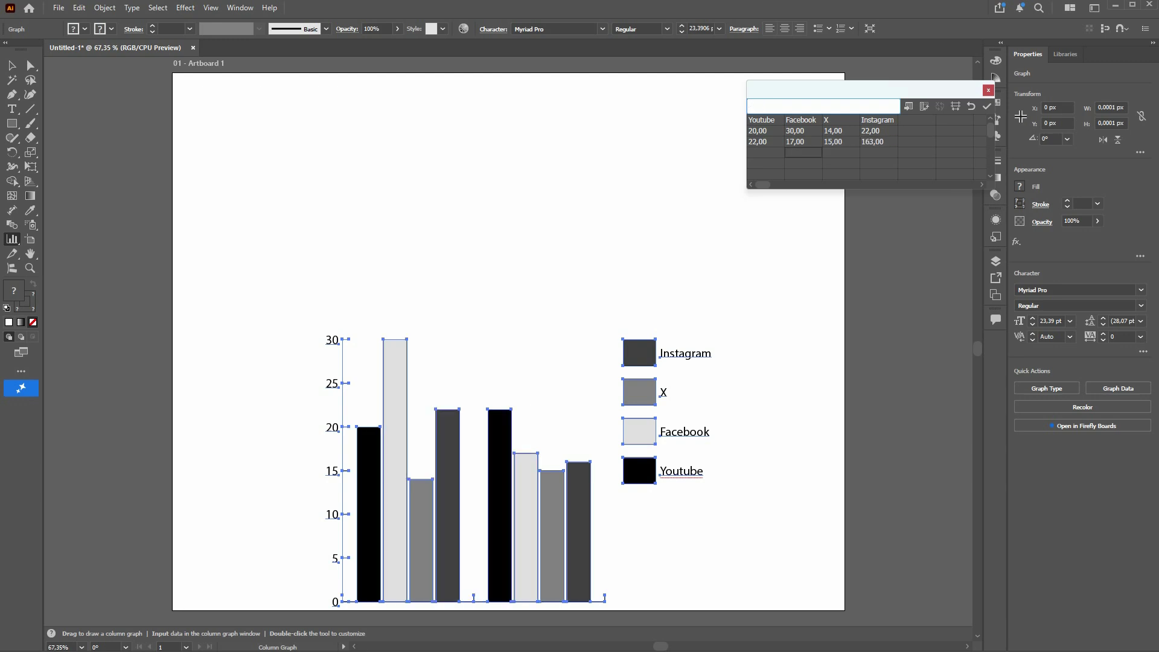
key(Right)
key(Right)
key(Up)
key(BackSpace)
key(KP_Enter)
Add a third row of values, 18, 19, 22 and 21, apply it and close the graph data.
key(Down)
key(Left)
key(Left)
key(Left)
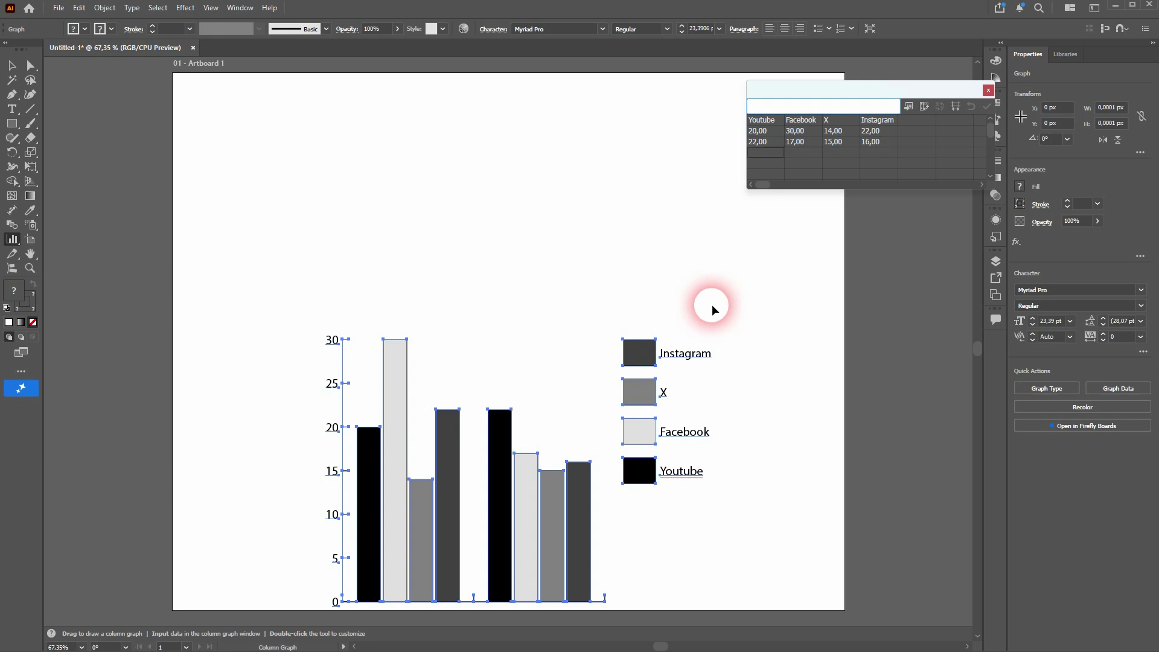
text(18)
key(Tab)
text(19)
key(Tab)
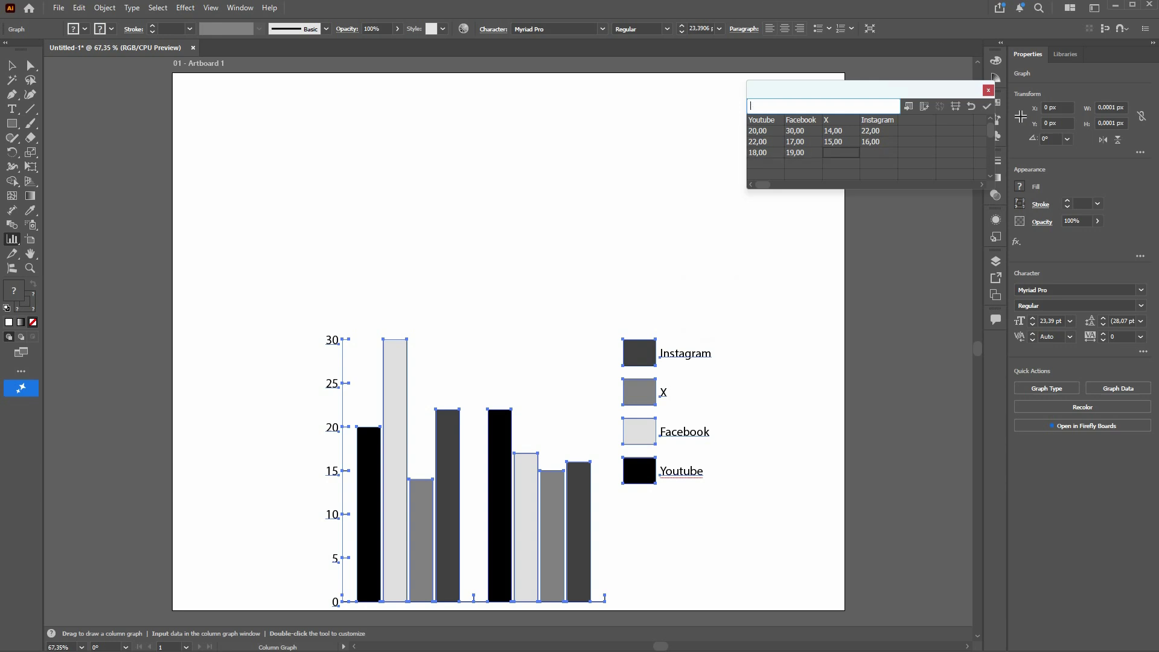
text(22)
key(Tab)
text(21)
key(KP_Enter)
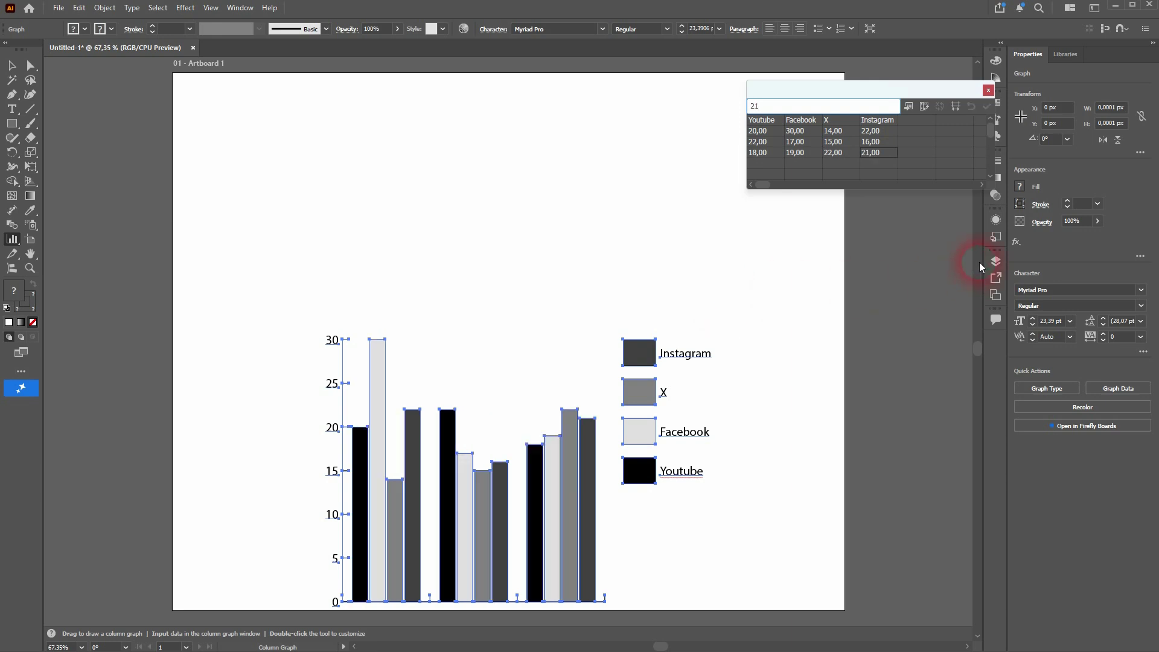
click(987, 90)
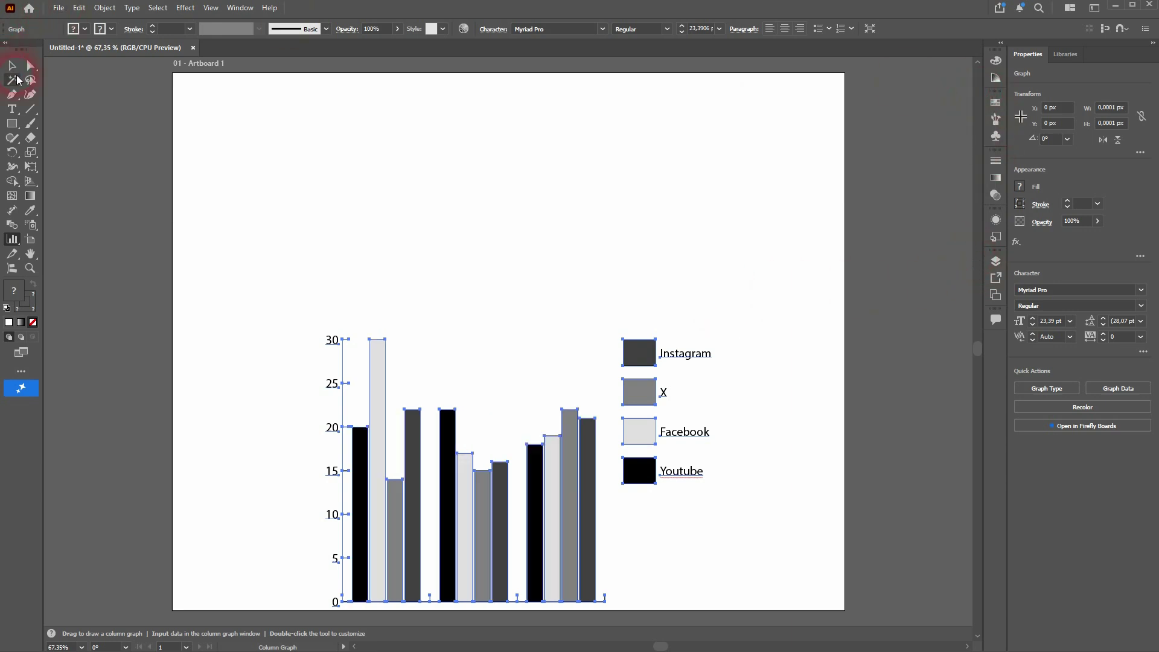
Move the whole column graph up toward the middle of the artboard.
click(11, 66)
click(462, 444)
drag(531, 507, 524, 398)
Examine the graph type options for stacked column, bar, stacked bar, line, area, scatter, pie and radar graphs.
right_click(633, 291)
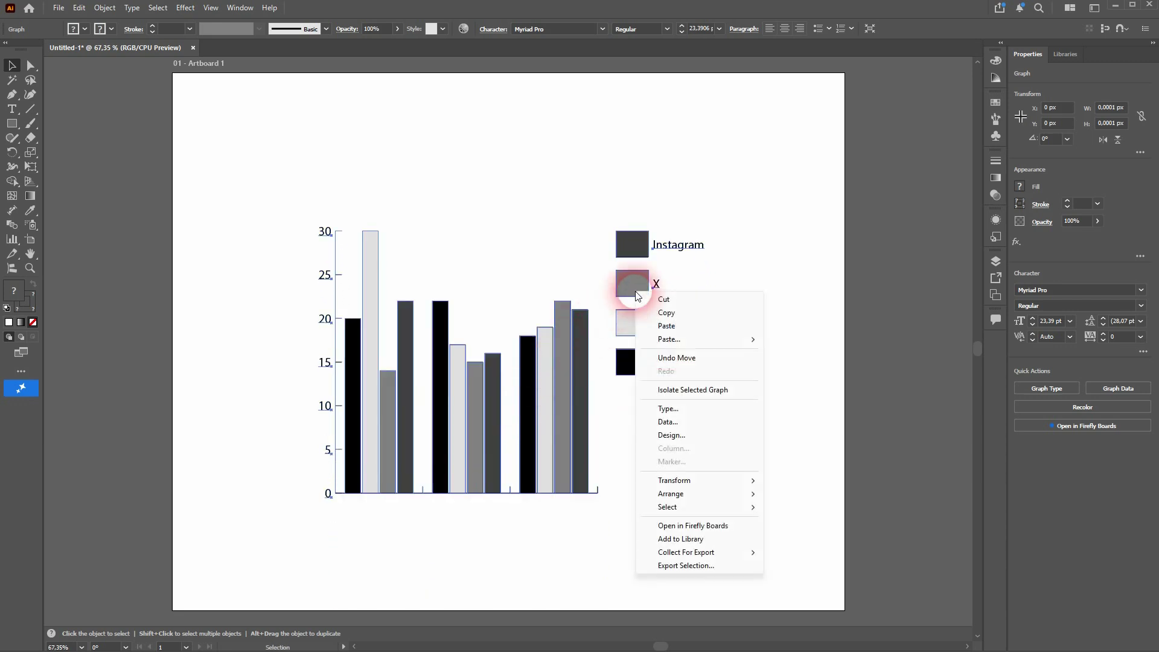
click(717, 410)
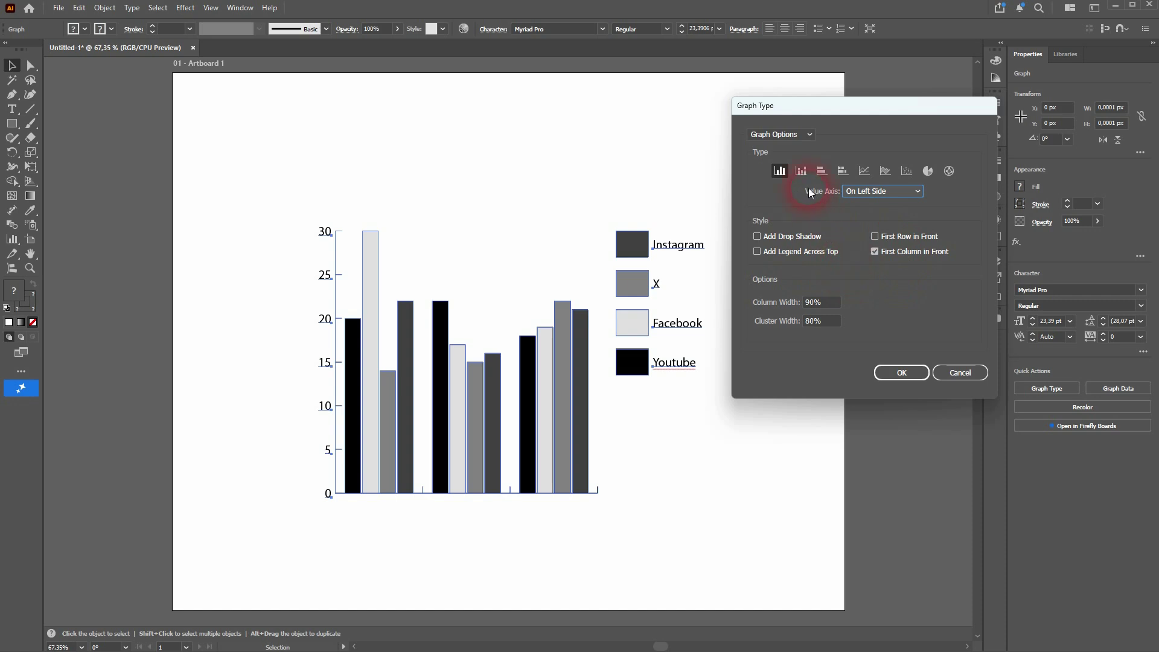
click(800, 170)
click(821, 172)
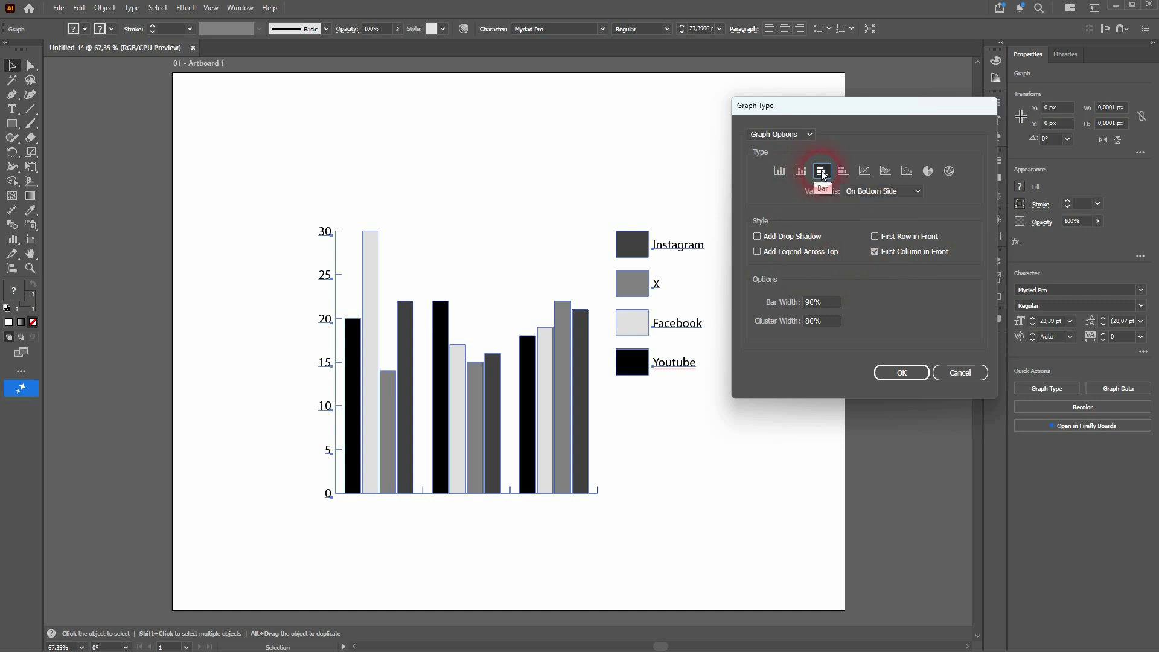
click(842, 171)
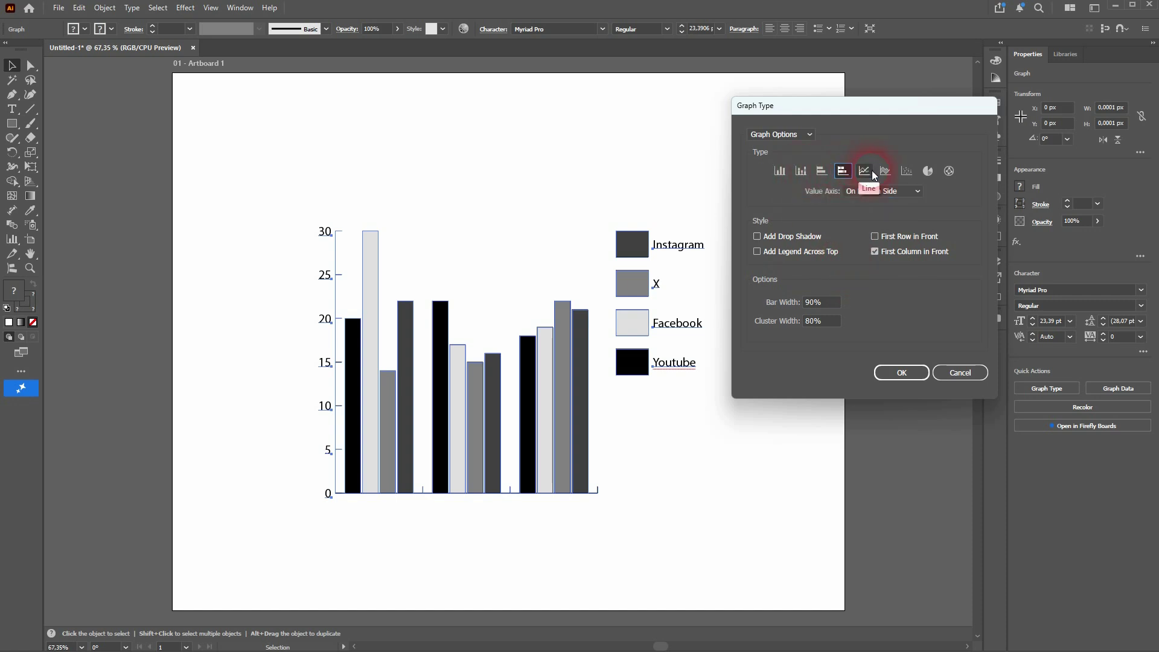
click(864, 171)
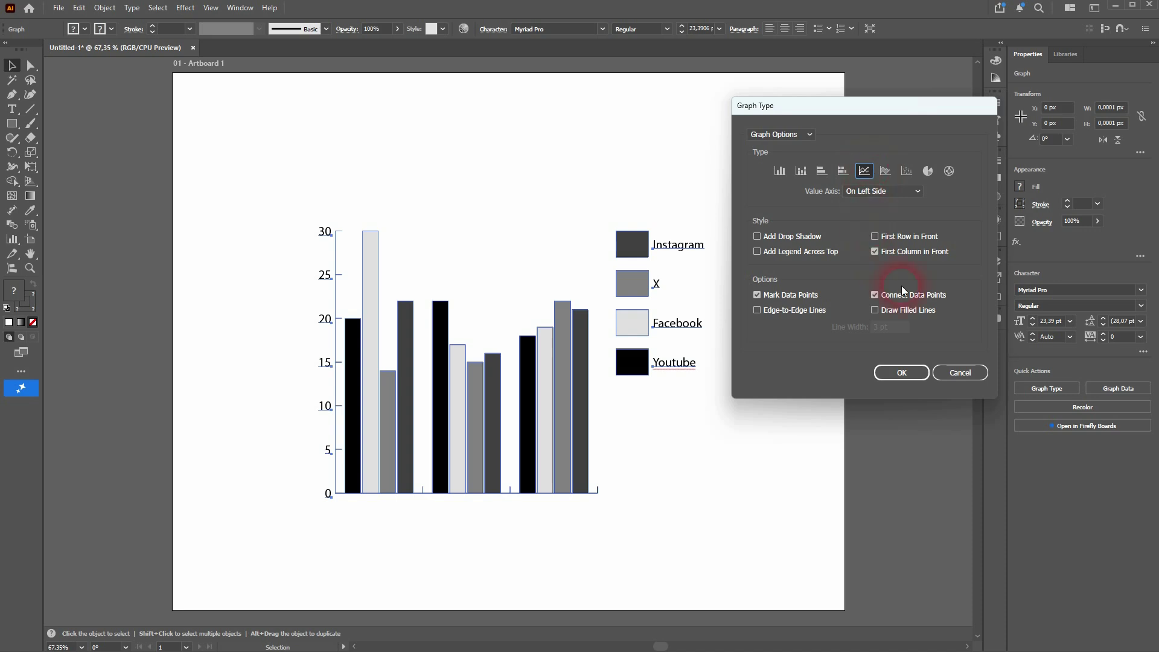
click(885, 171)
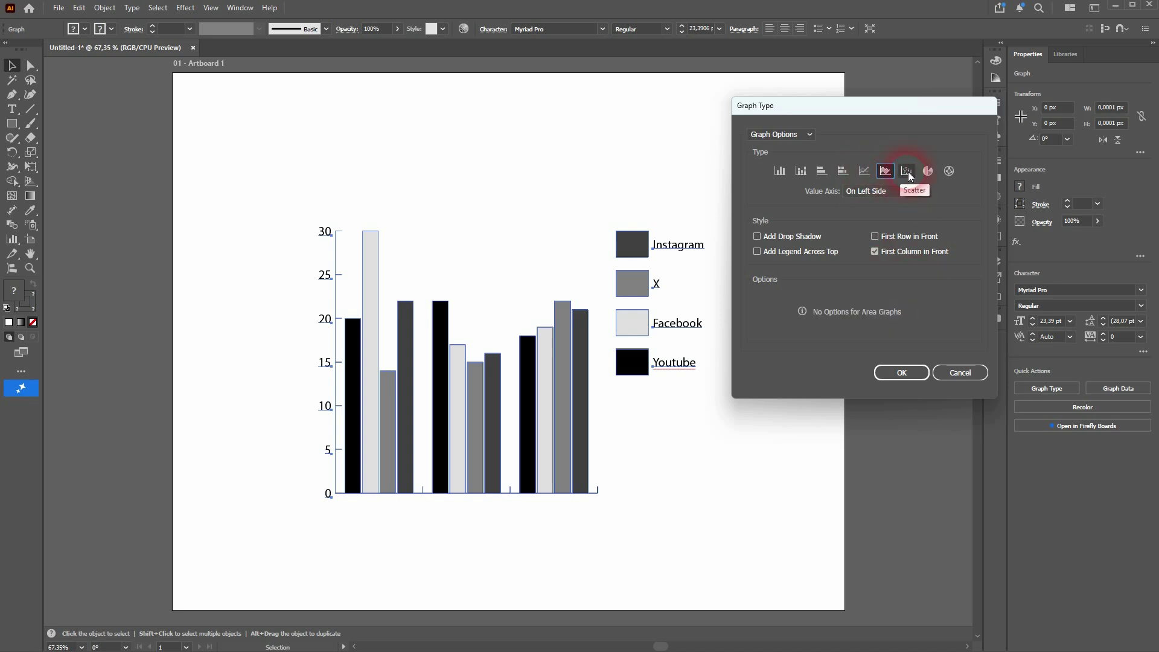
click(907, 171)
click(927, 172)
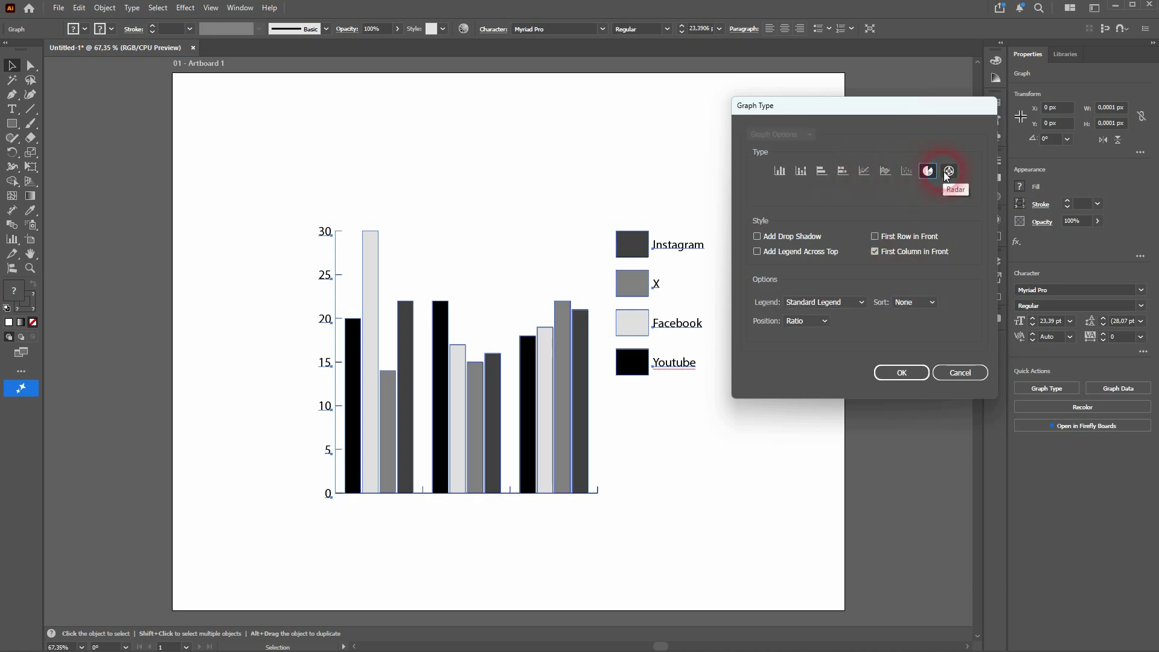
click(949, 172)
Compare the stacked bar and line options, and convert the column graph to a Line graph.
click(866, 172)
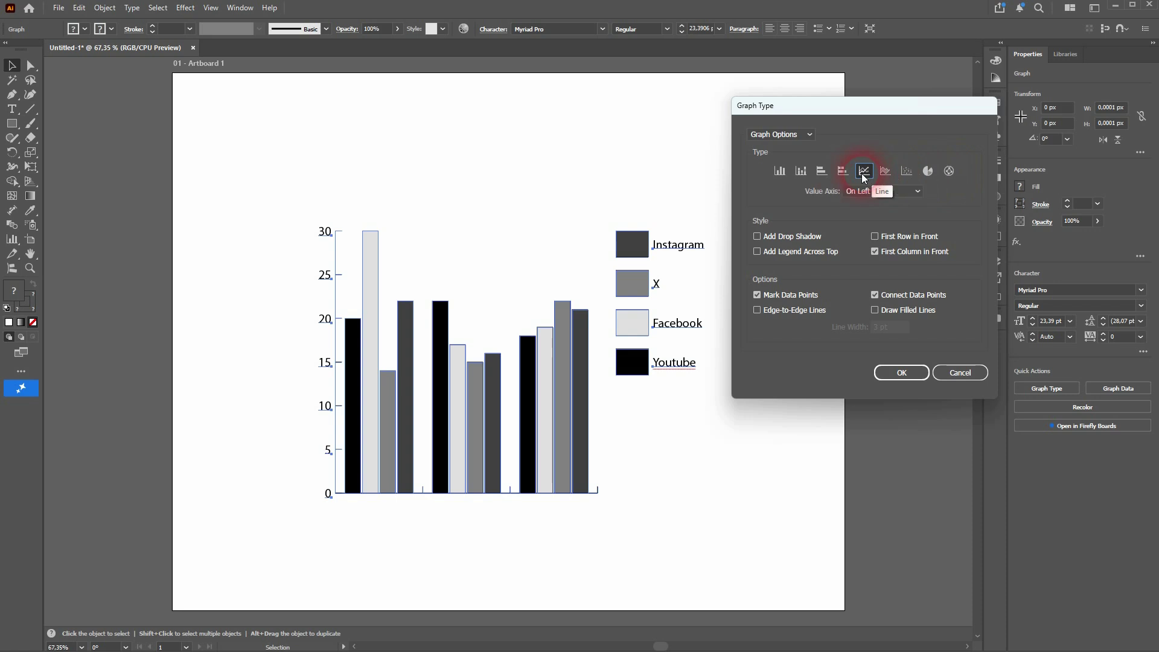
click(842, 173)
click(866, 172)
click(842, 174)
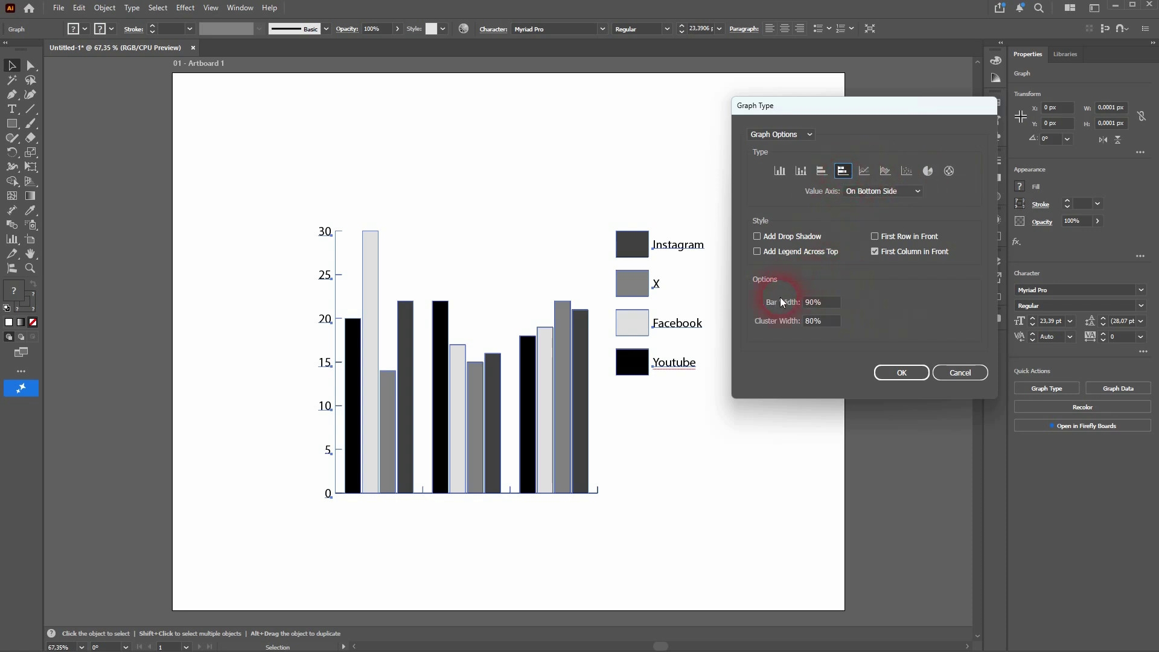
click(864, 172)
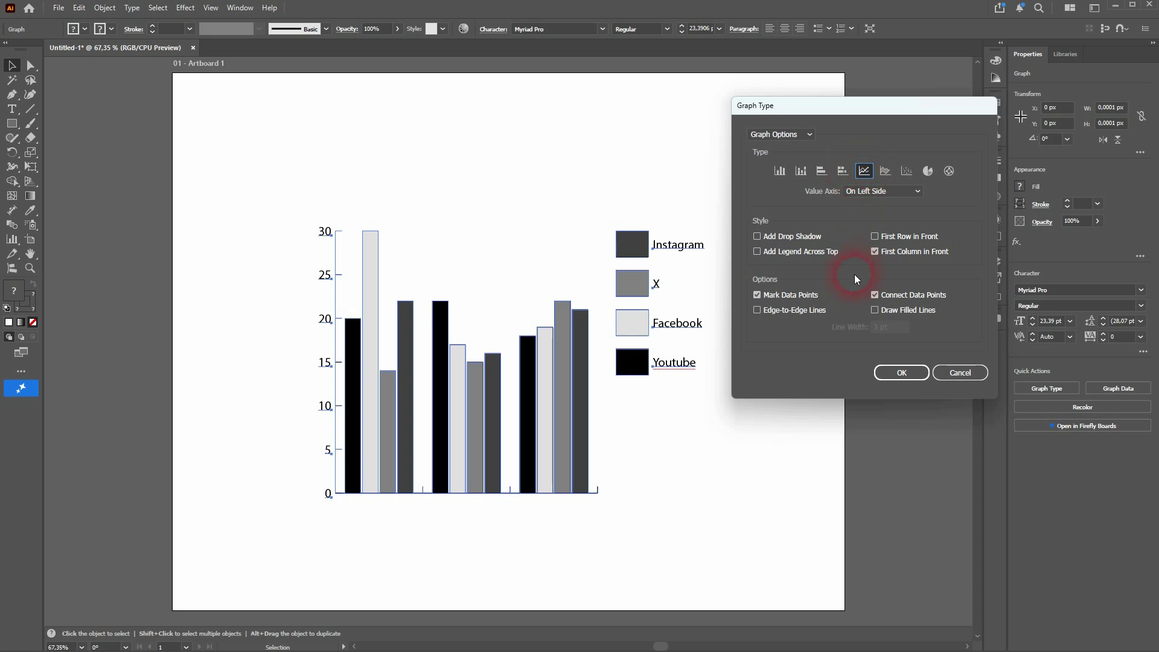
click(896, 371)
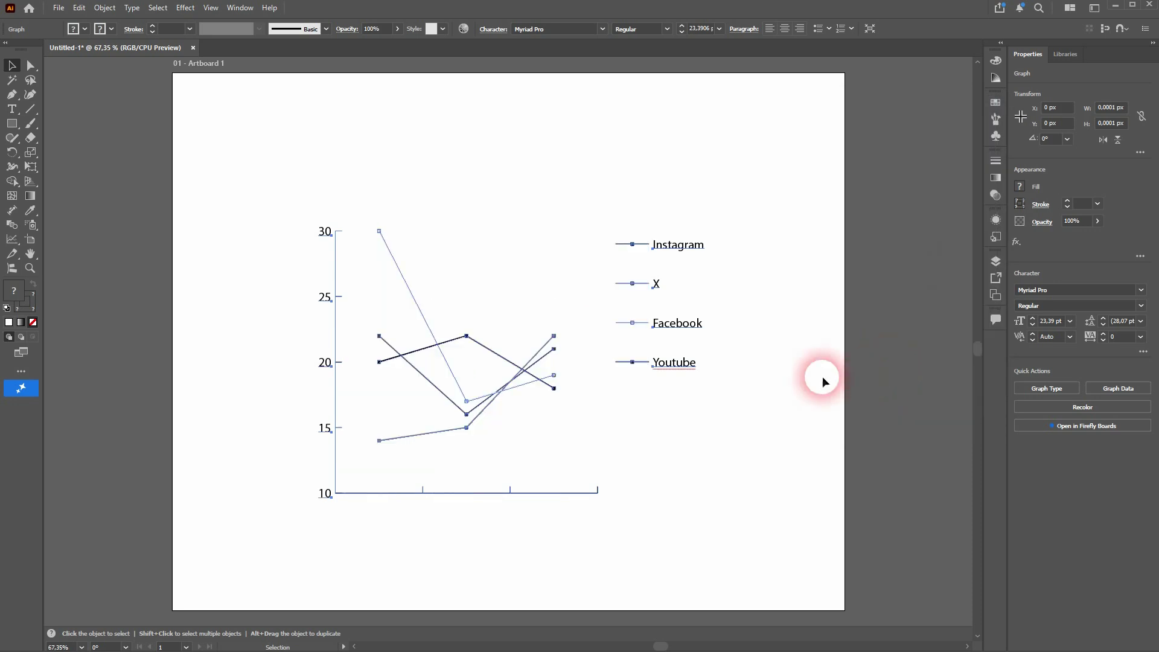
Turn off Mark Data Points for the line graph.
right_click(643, 289)
click(692, 401)
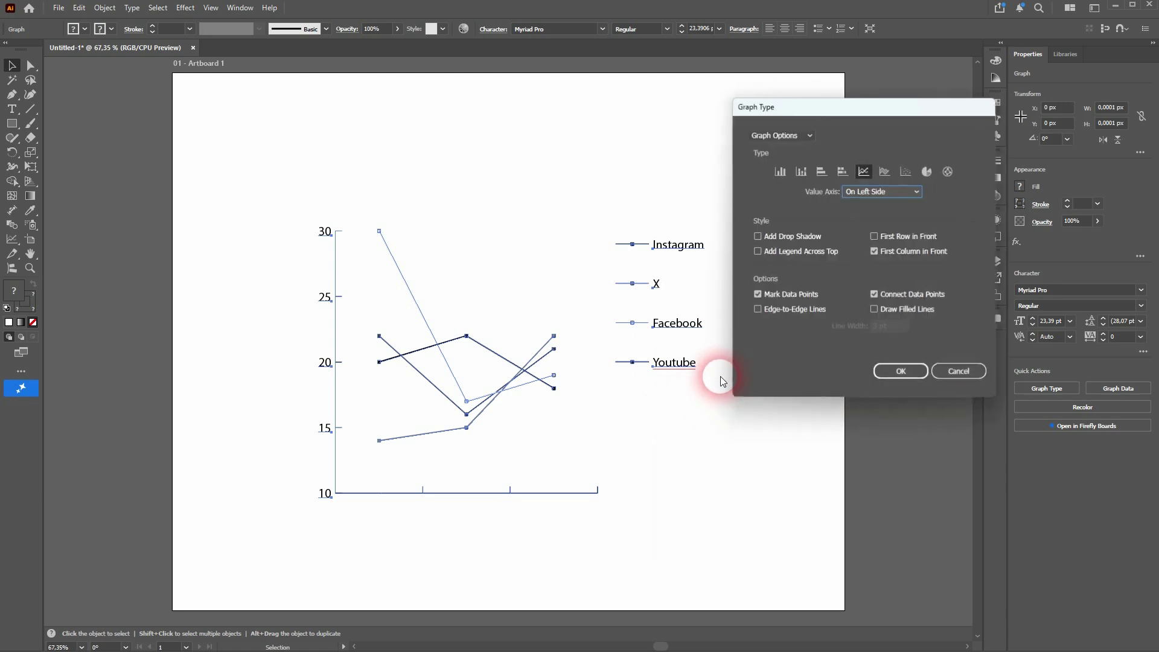
click(808, 313)
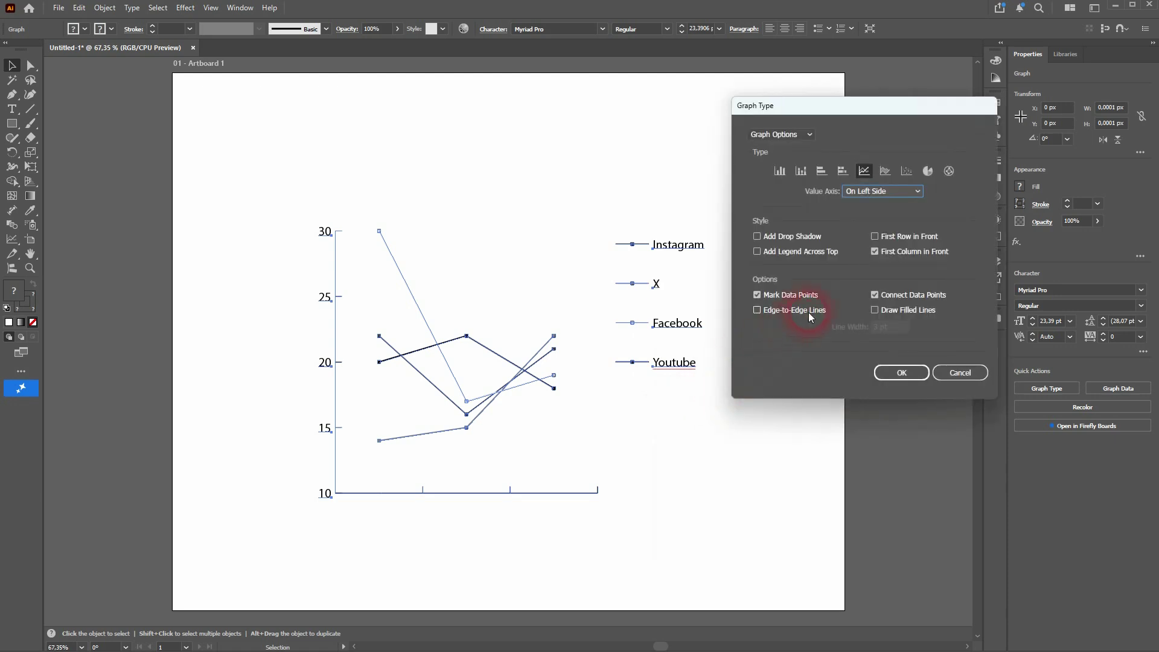
click(757, 294)
click(901, 373)
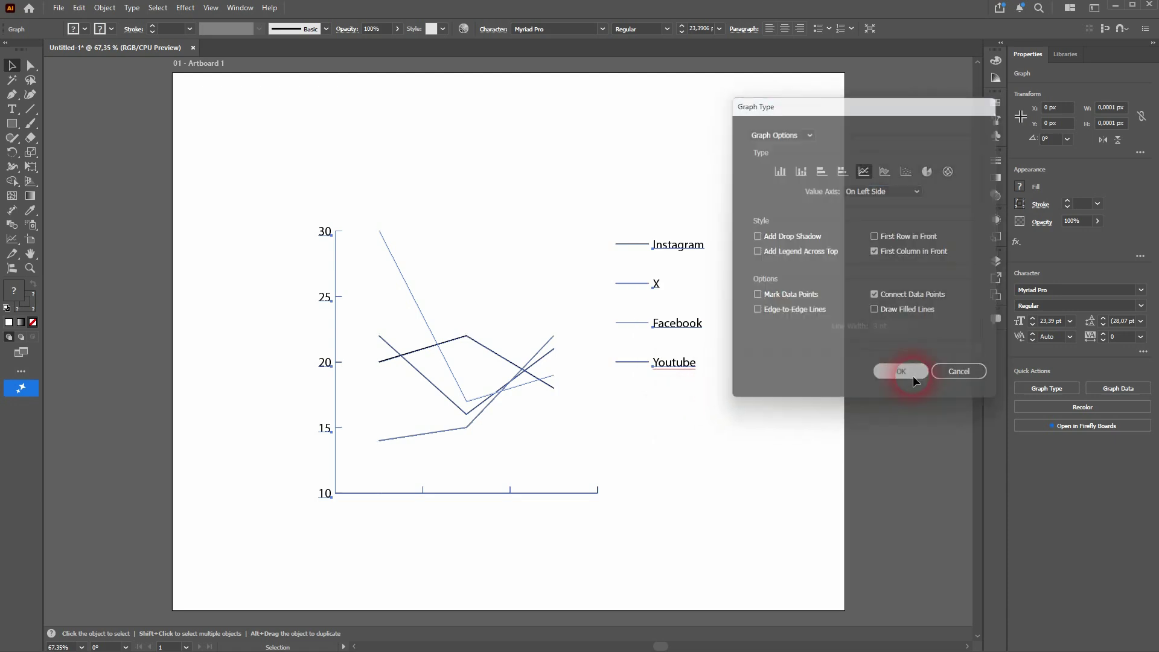
Turn on Edge-to-Edge Lines for the line graph.
right_click(684, 325)
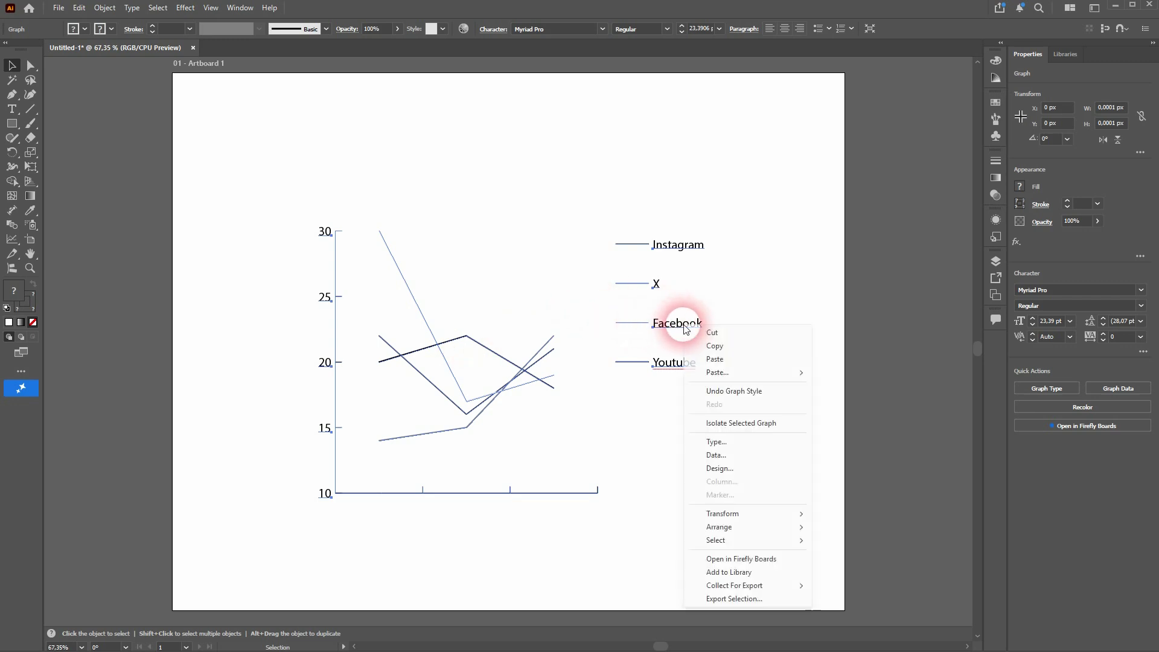
click(764, 442)
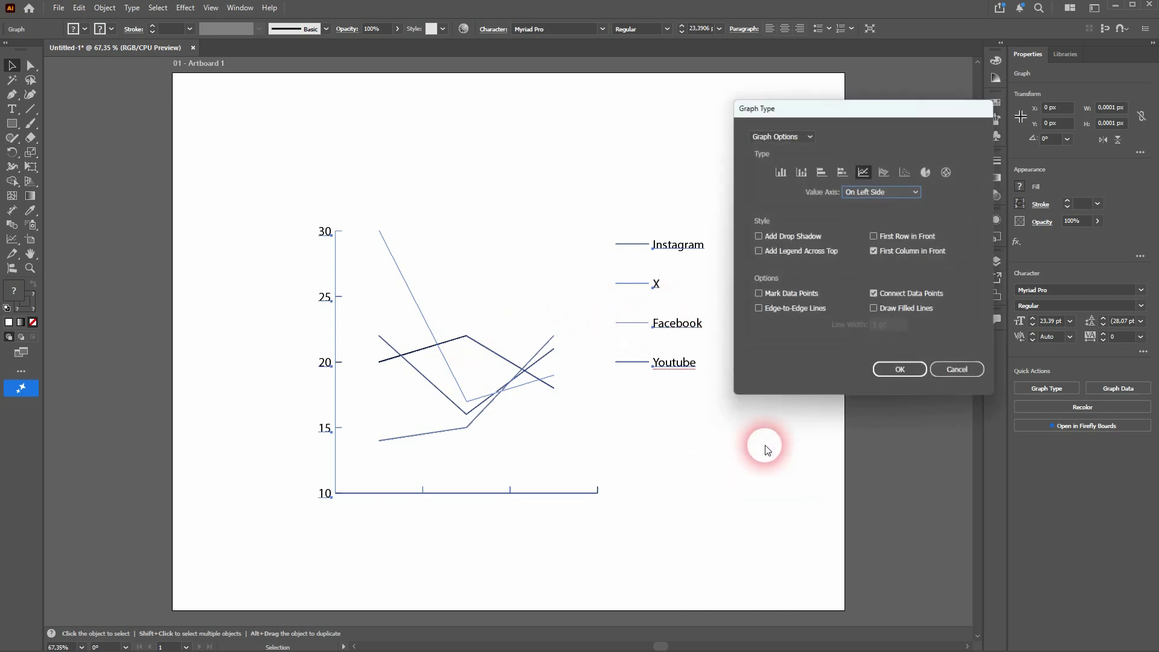
click(795, 314)
click(903, 374)
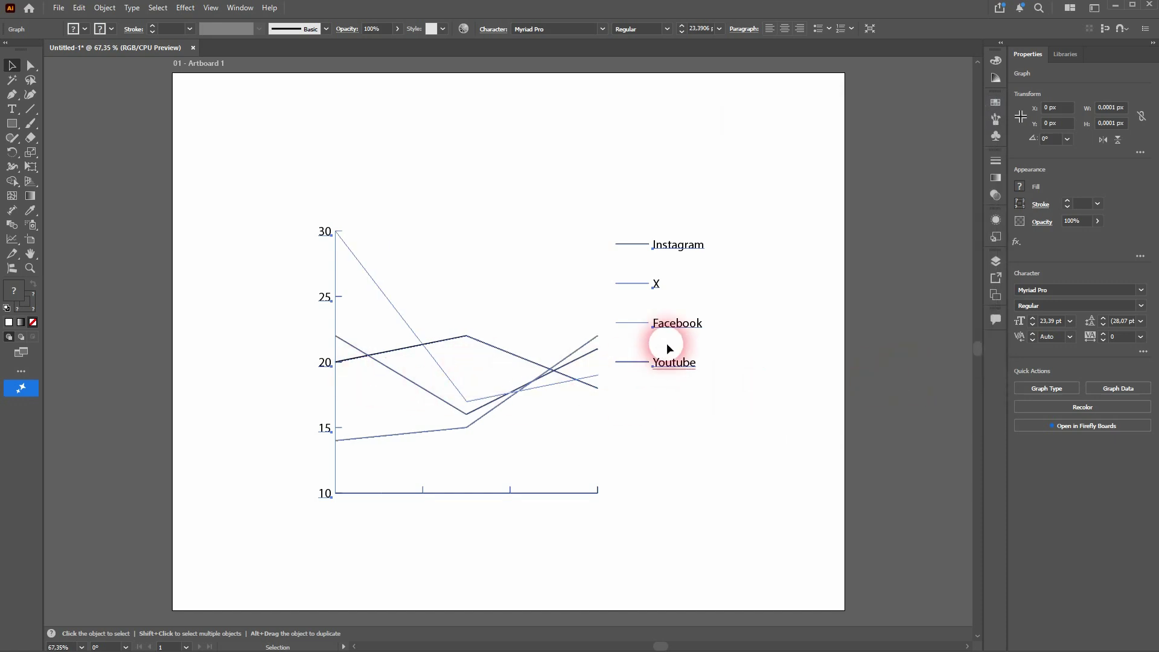
Turn off both Edge-to-Edge Lines and Connect Data Points for the line graph.
right_click(674, 323)
click(733, 438)
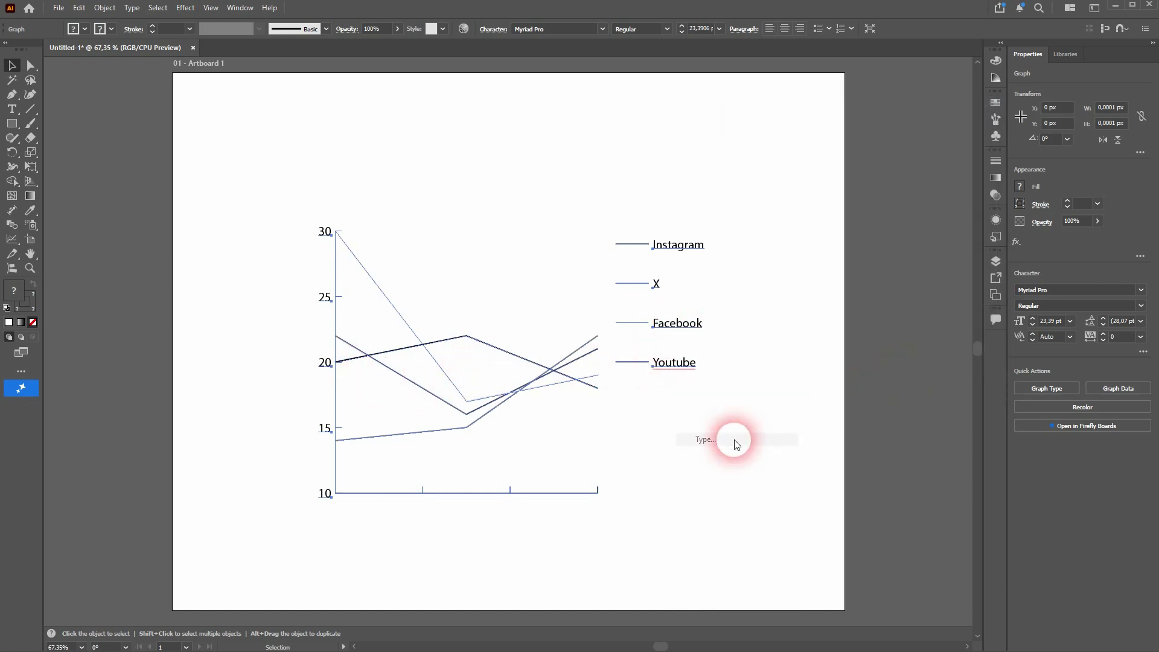
click(779, 308)
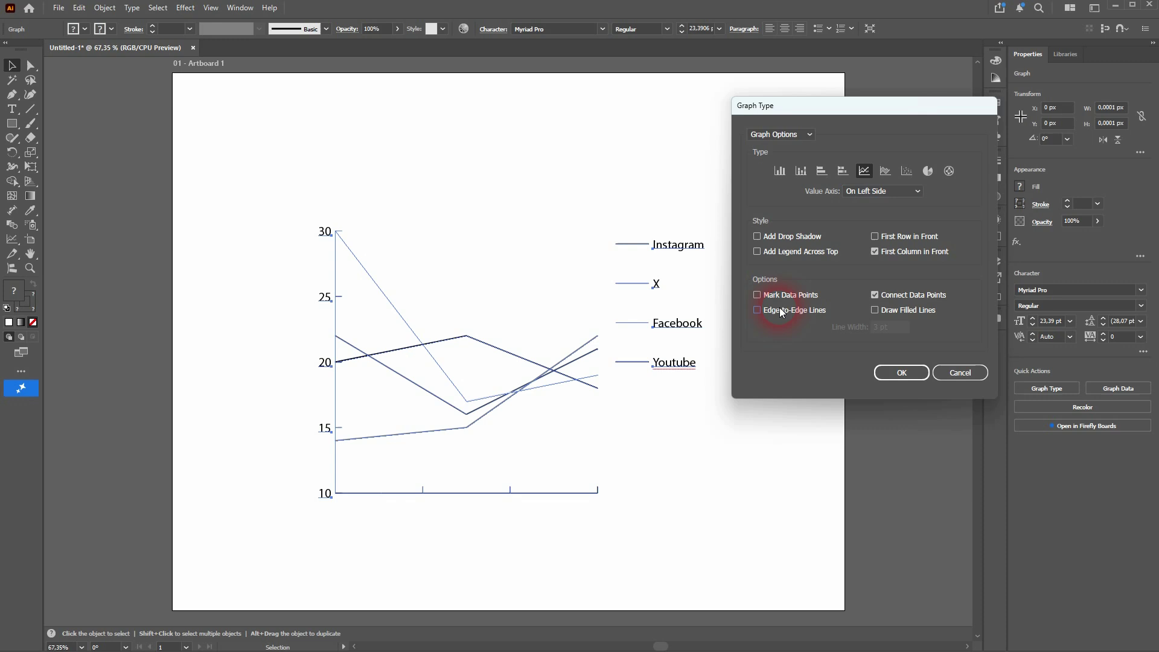
click(910, 294)
click(899, 372)
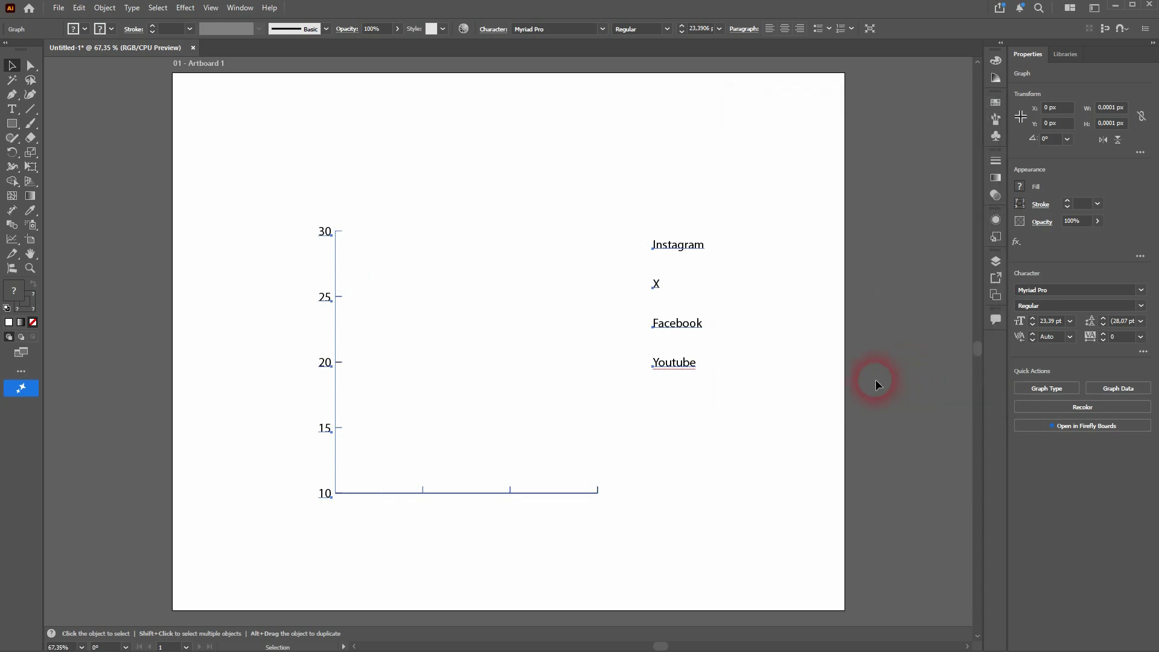
Turn Mark Data Points back on for the line graph.
right_click(671, 327)
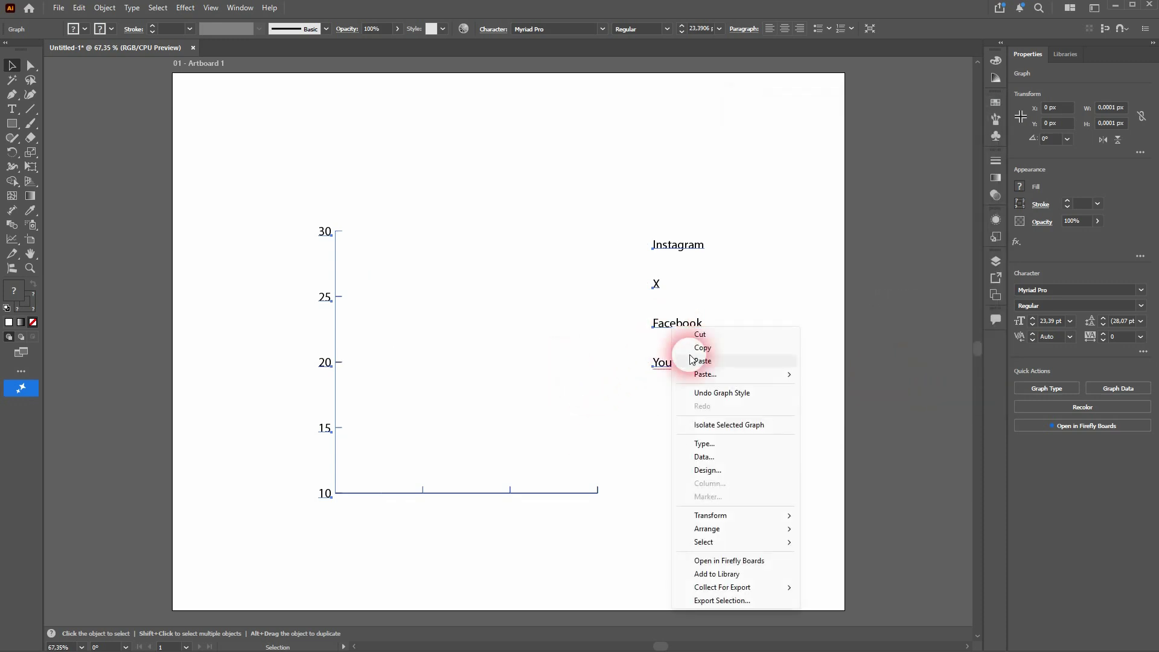
click(739, 442)
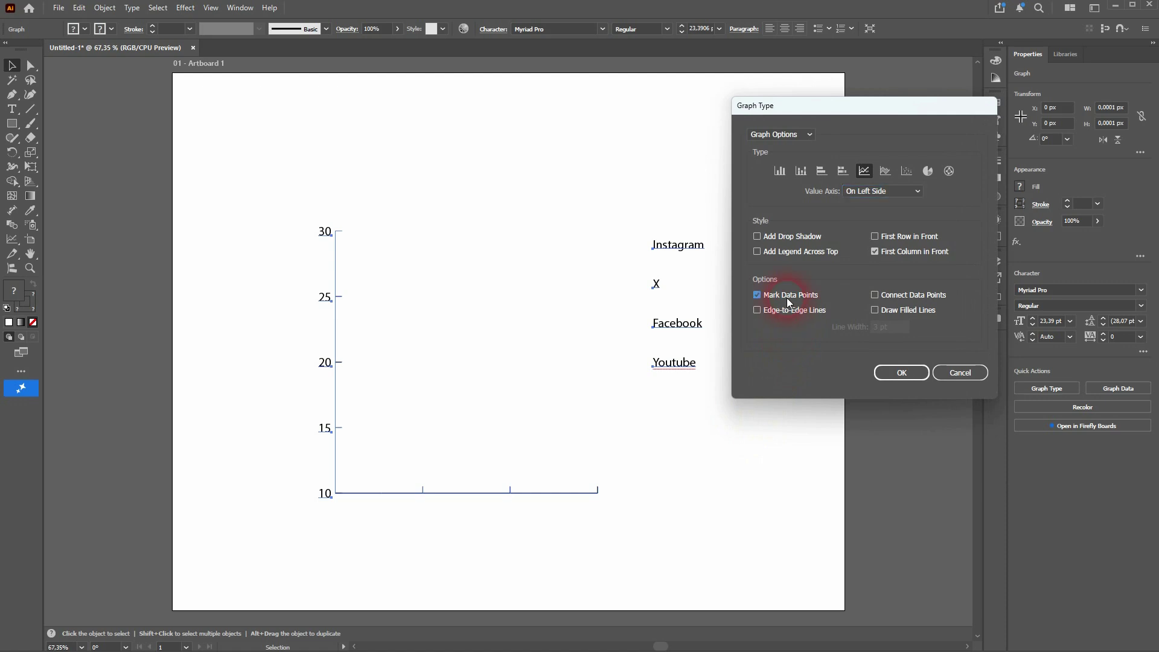
click(903, 372)
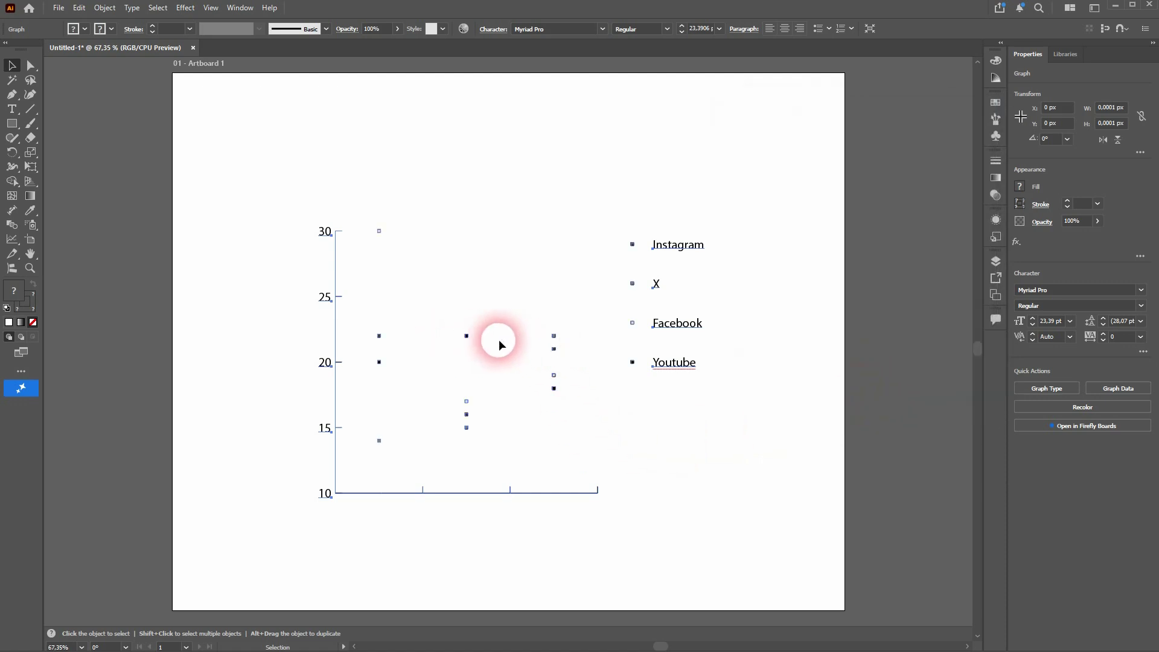
Turn Connect Data Points back on for the line graph.
right_click(675, 343)
click(738, 442)
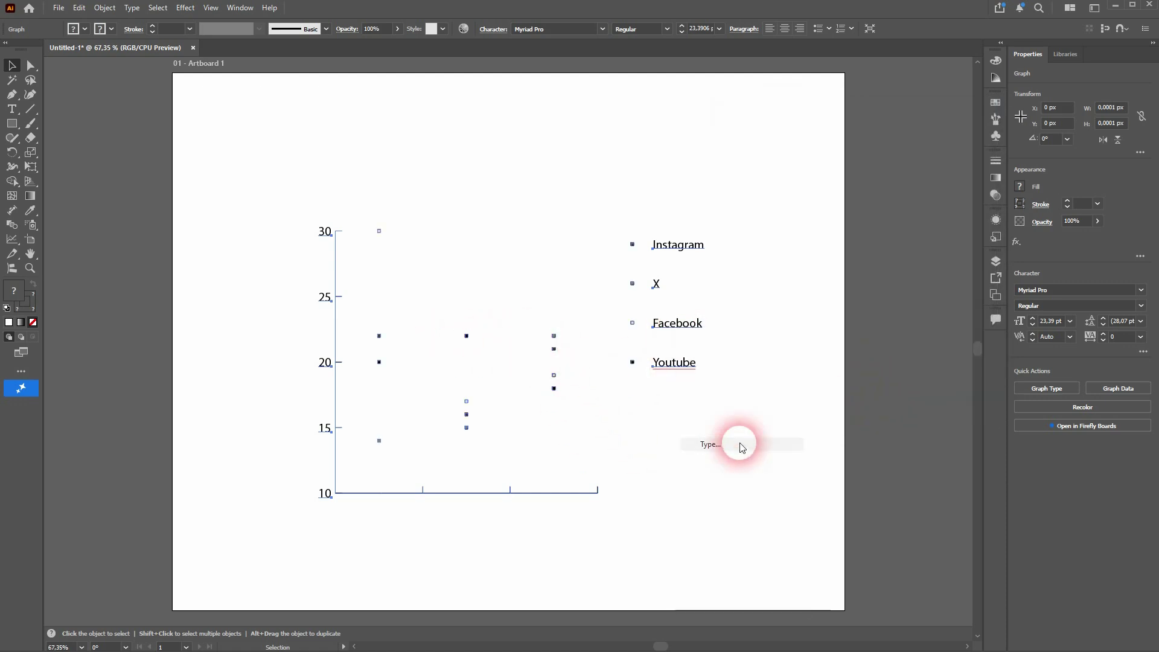
click(875, 295)
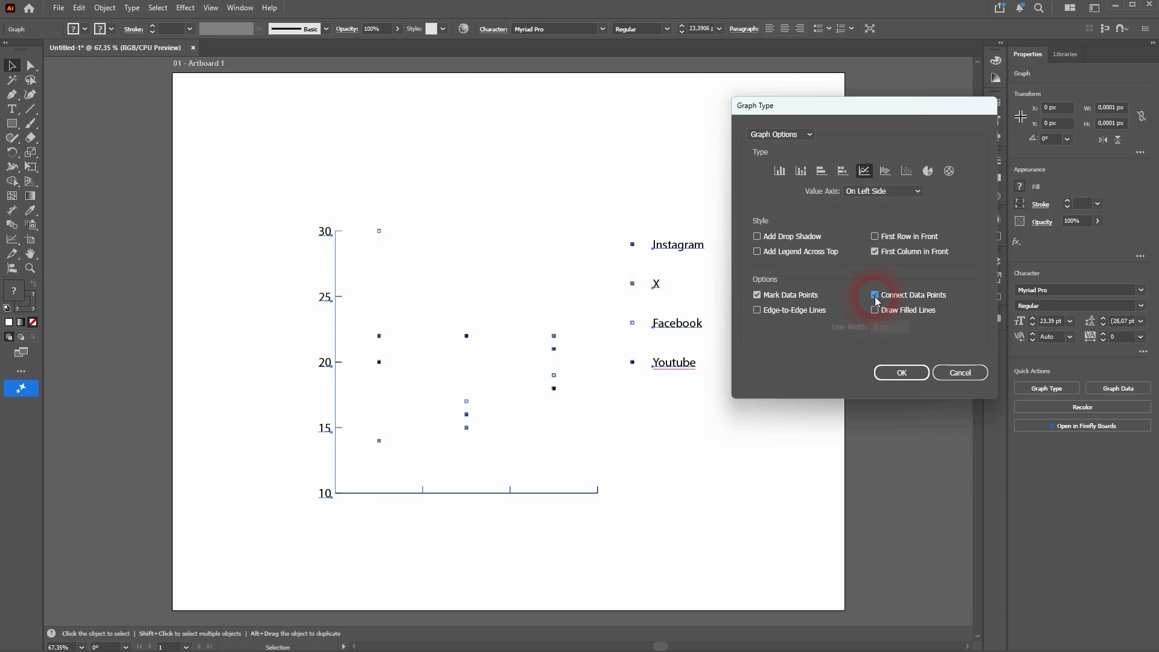
click(901, 371)
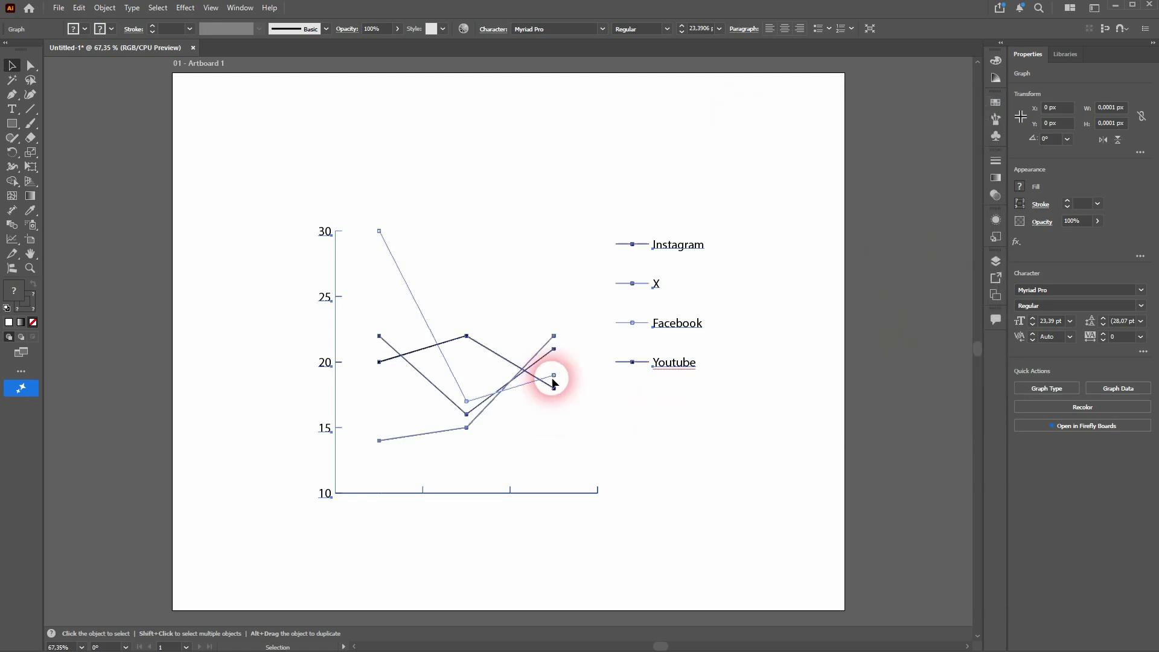
Turn on Draw Filled Lines for the line graph.
right_click(682, 335)
click(744, 439)
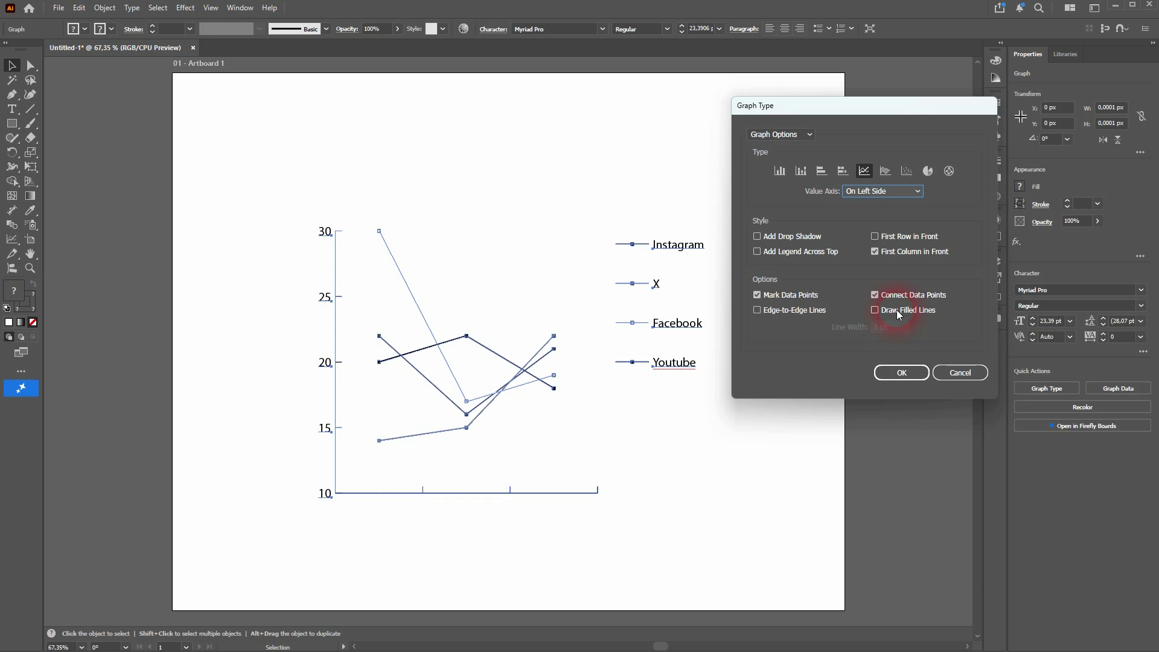
click(896, 310)
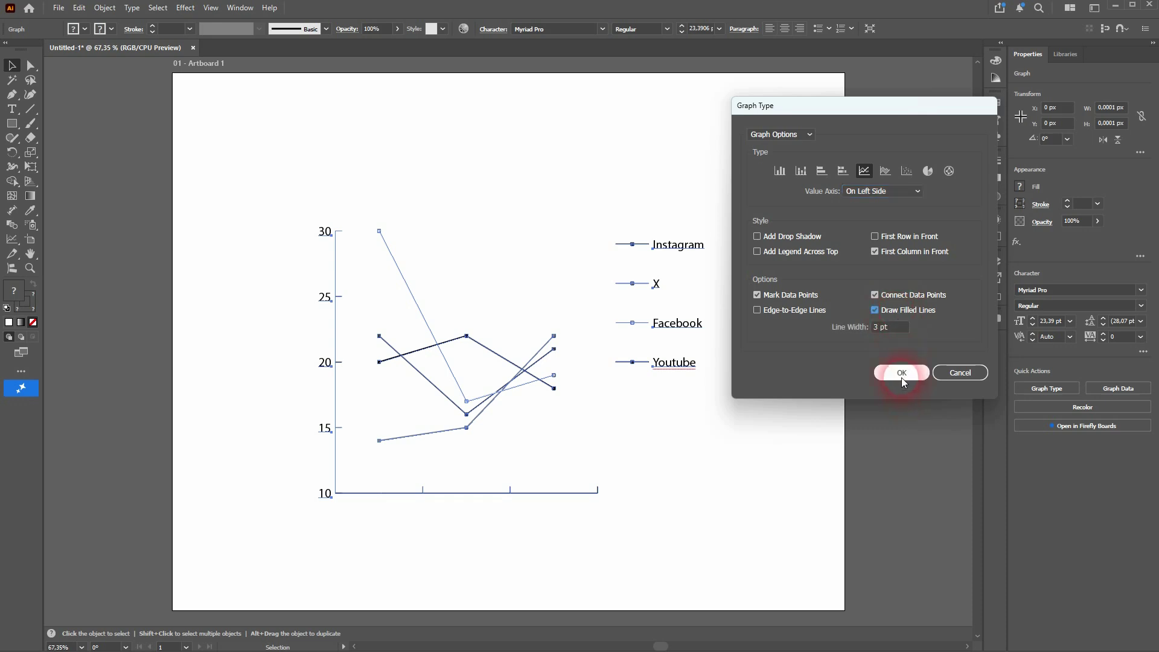
click(900, 372)
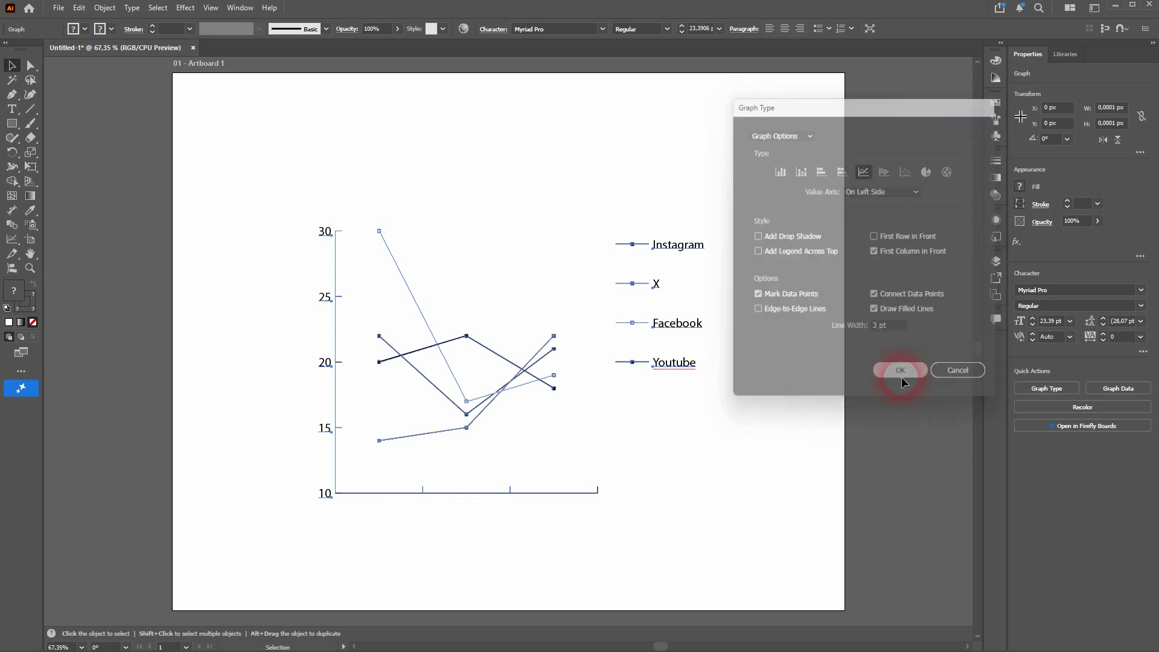
Set the line width of the graph's filled lines to 2 pt.
right_click(667, 323)
click(757, 441)
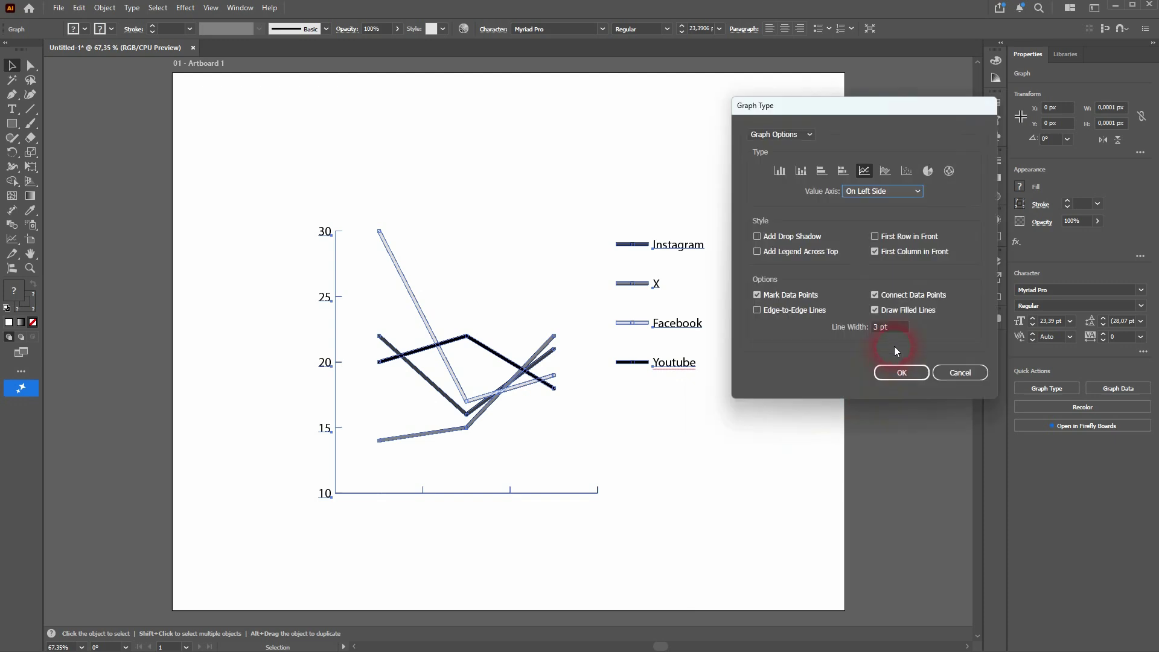
click(896, 329)
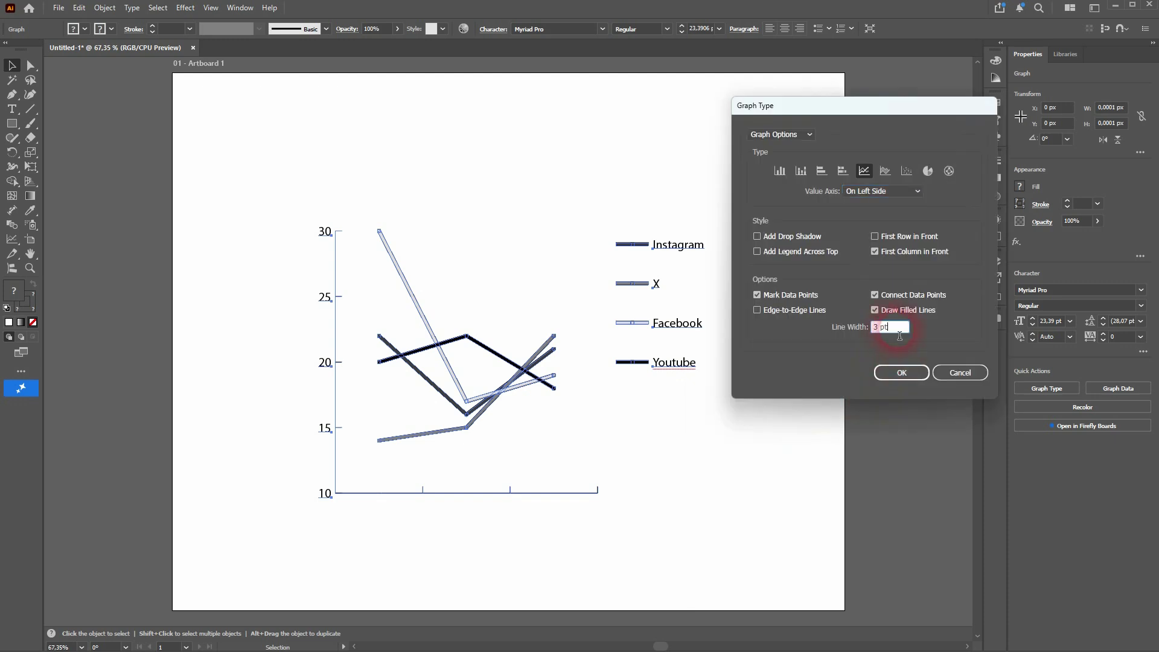
click(903, 371)
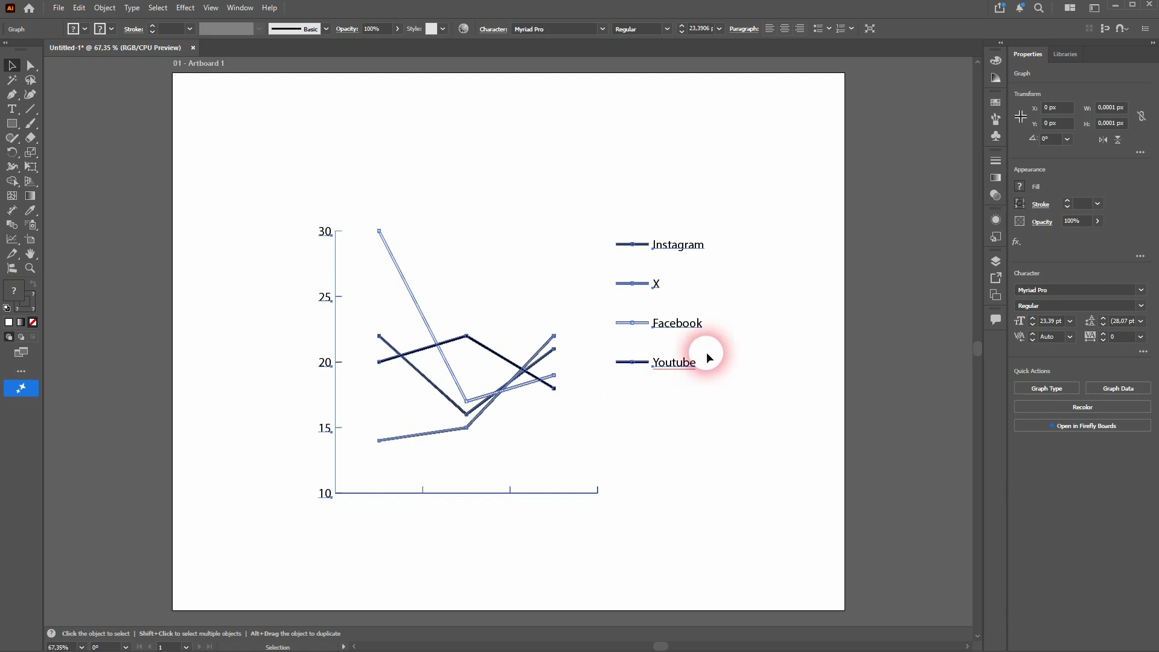
Check the area graph's options, and convert the line graph to a scatter graph with connected data points and 2 pt filled lines.
right_click(684, 327)
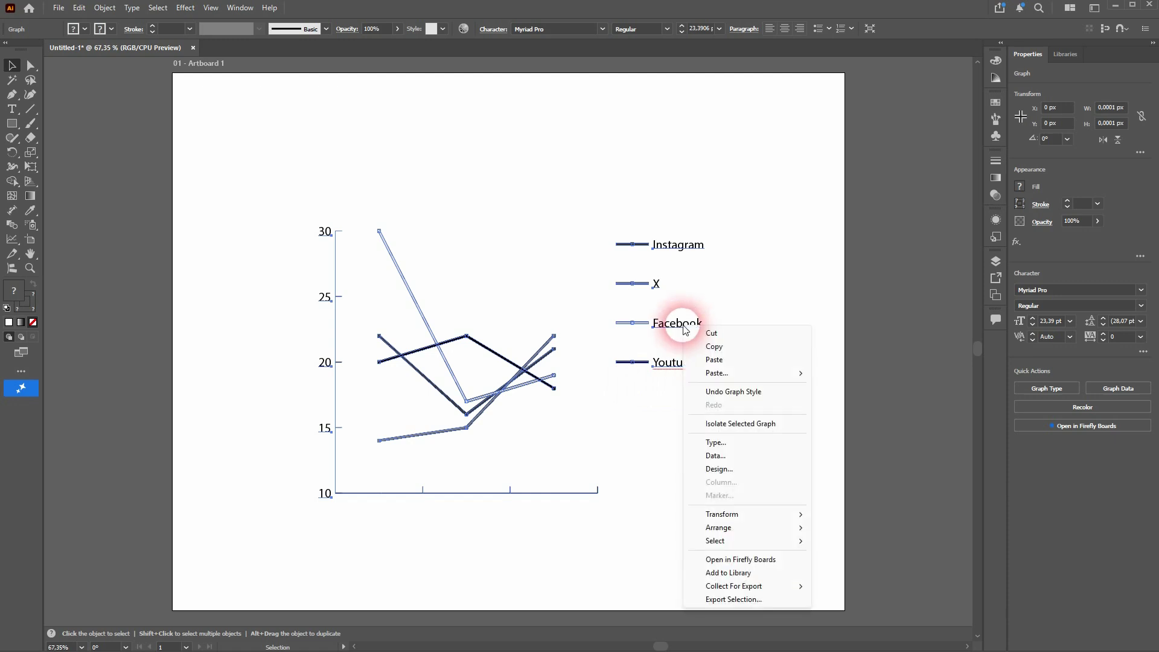
click(777, 444)
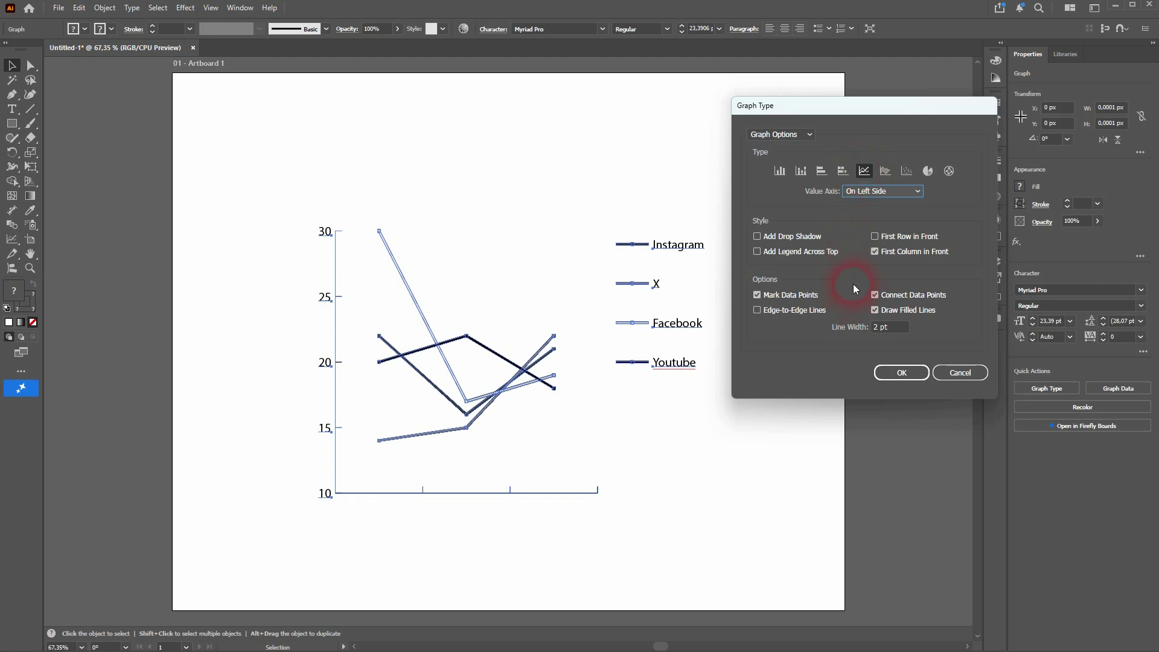
click(885, 170)
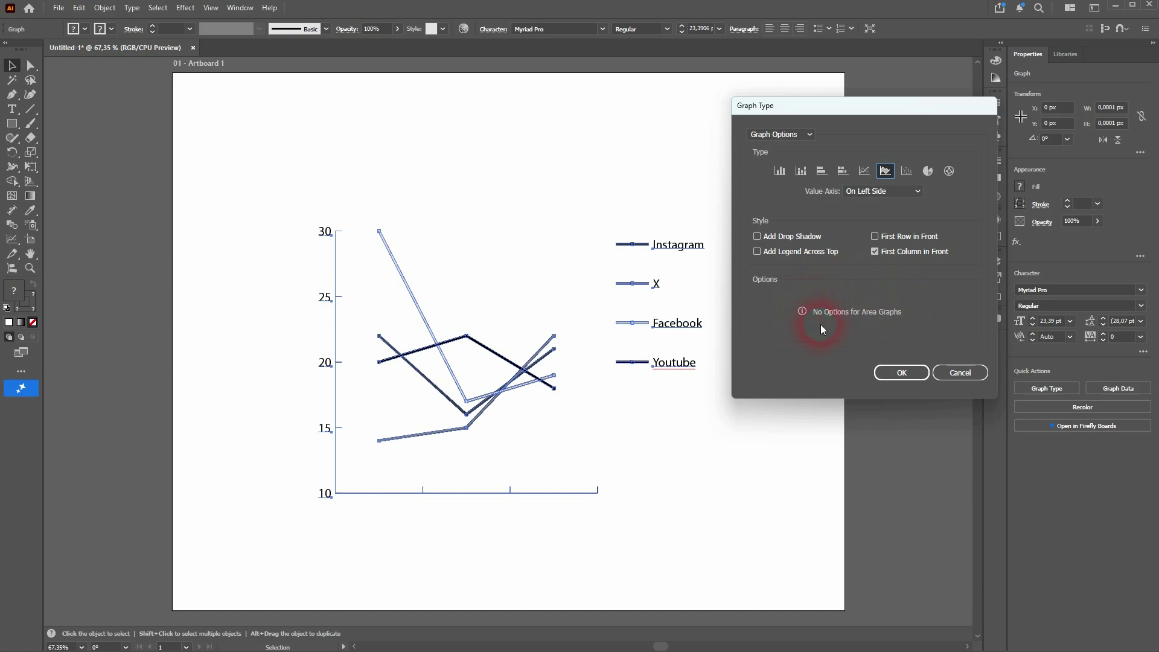
click(906, 170)
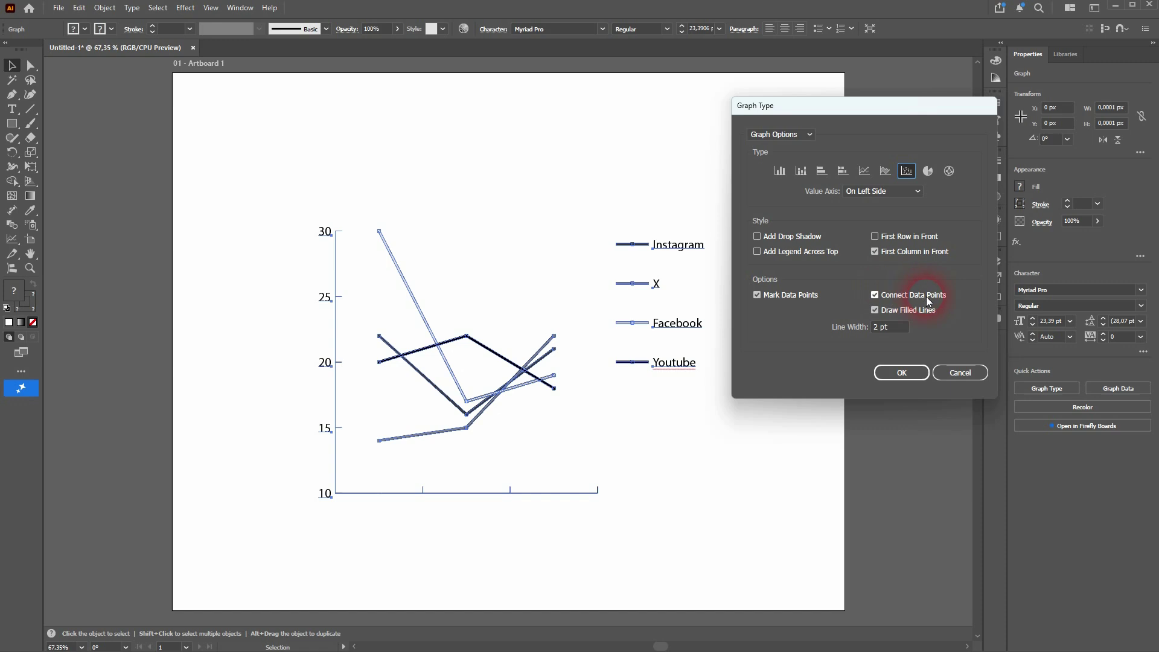
click(901, 372)
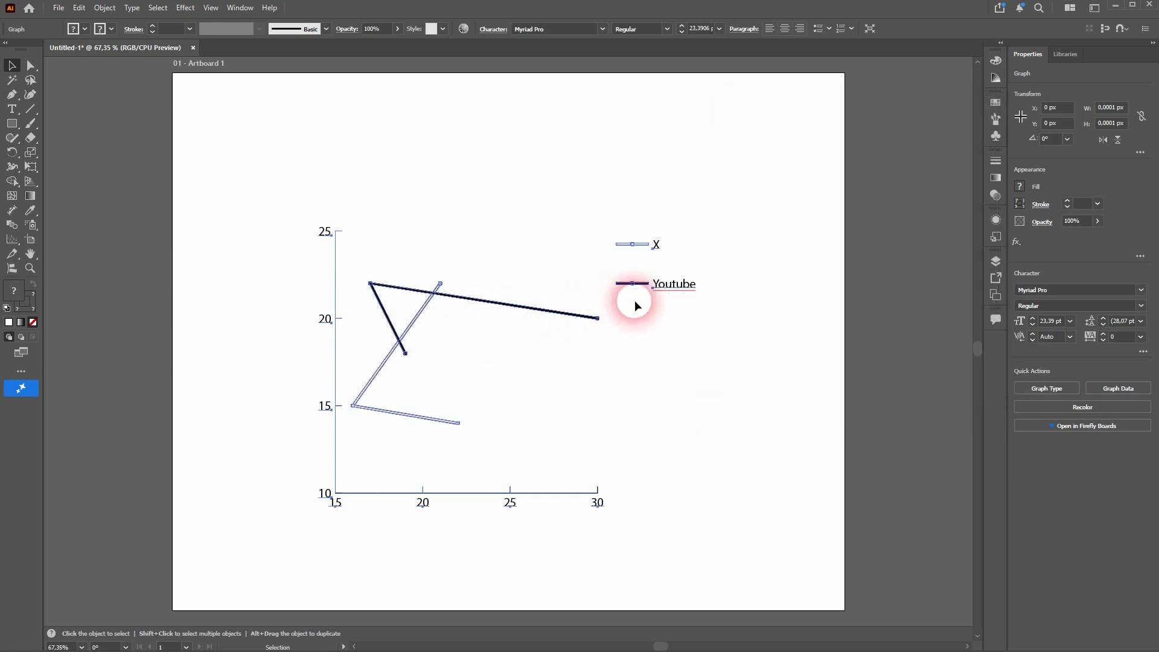
Change the scatter graph back to a line graph.
right_click(676, 288)
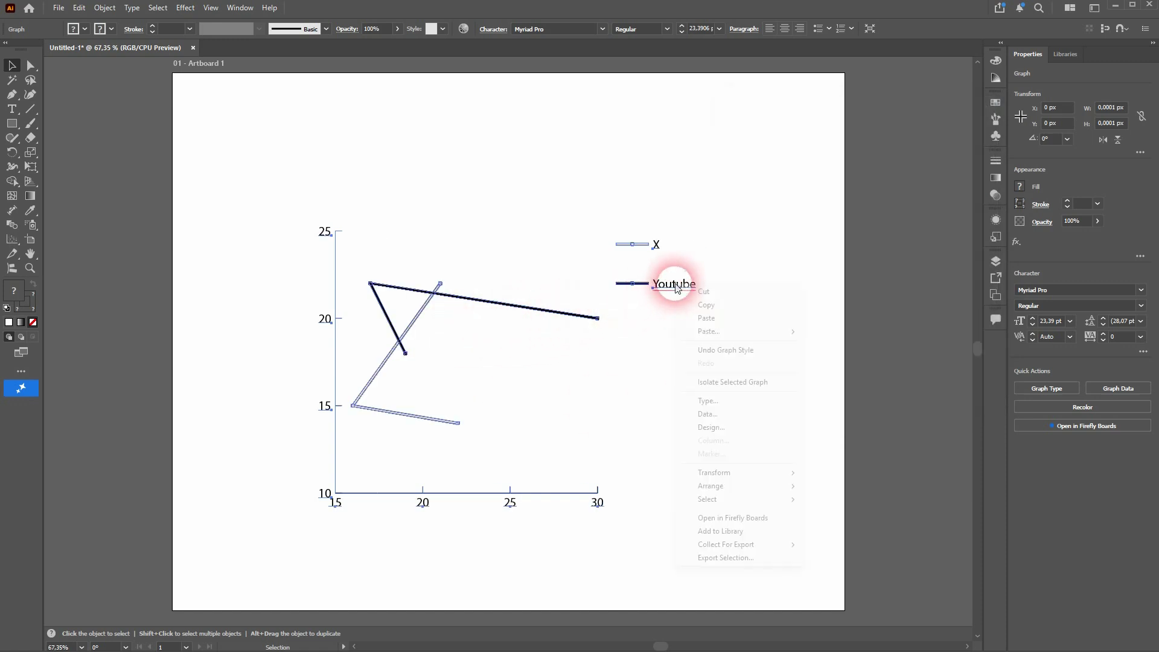
click(742, 401)
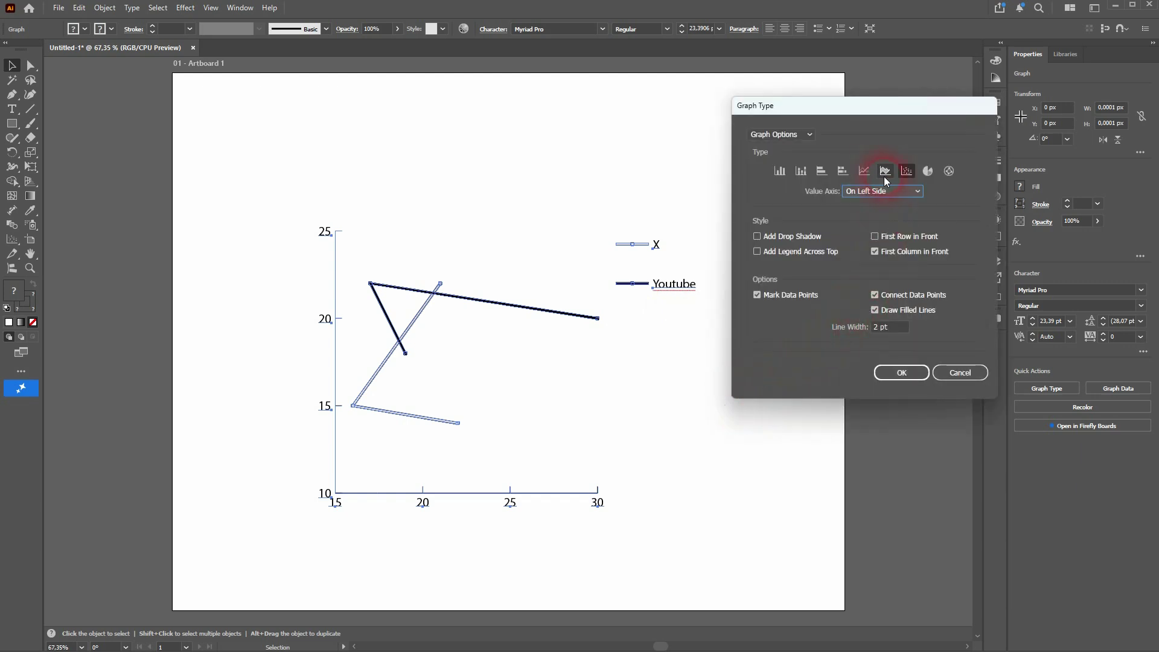
click(864, 171)
click(899, 372)
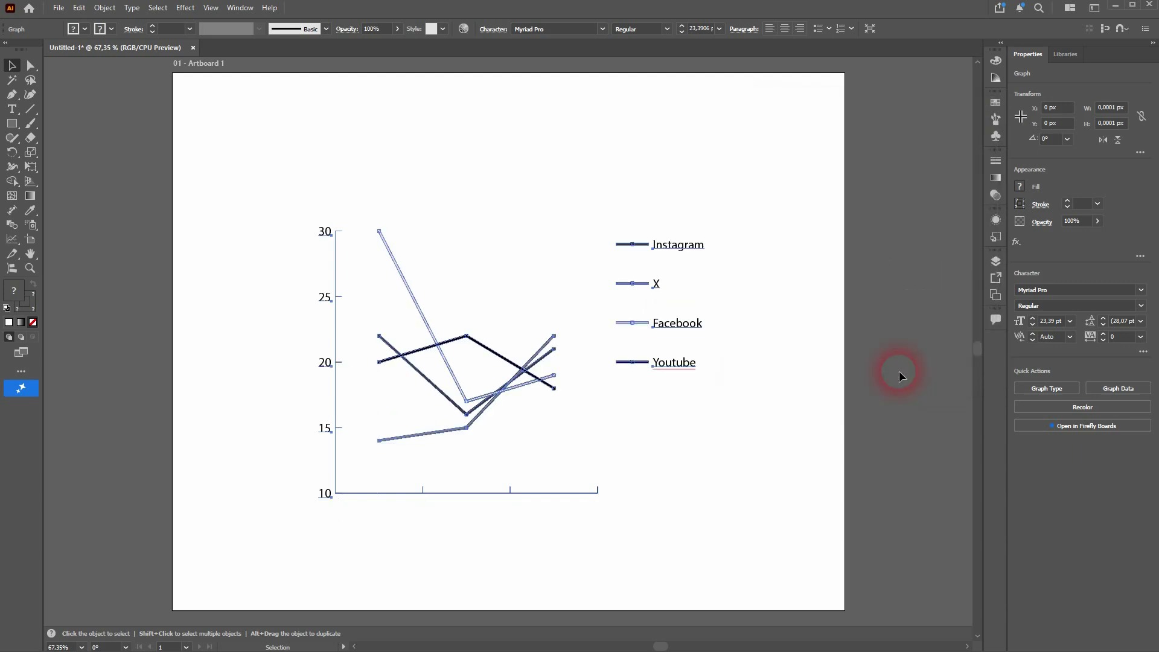
Add a drop shadow to the line graph and deselect it to view the effect.
right_click(682, 327)
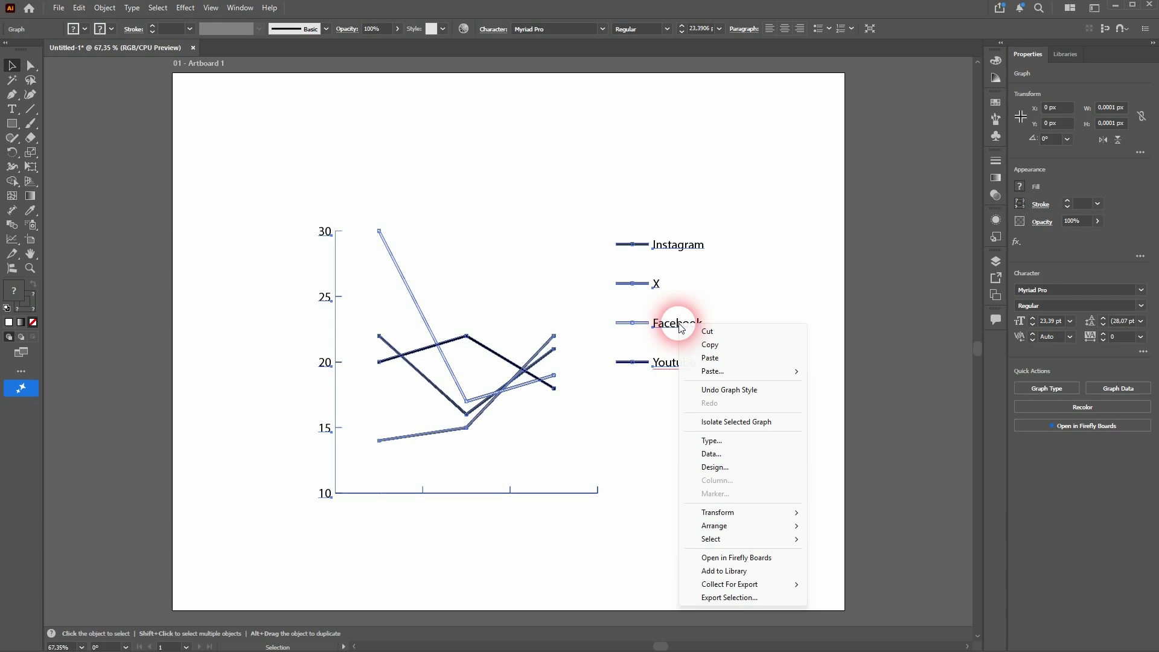
click(733, 440)
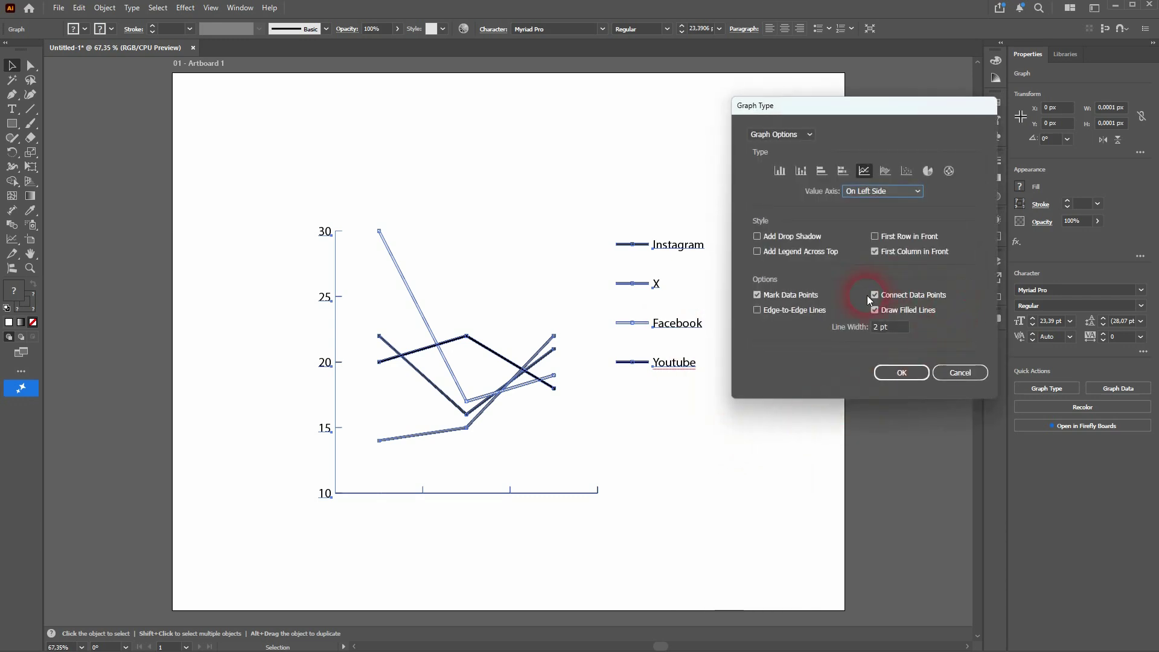
click(794, 242)
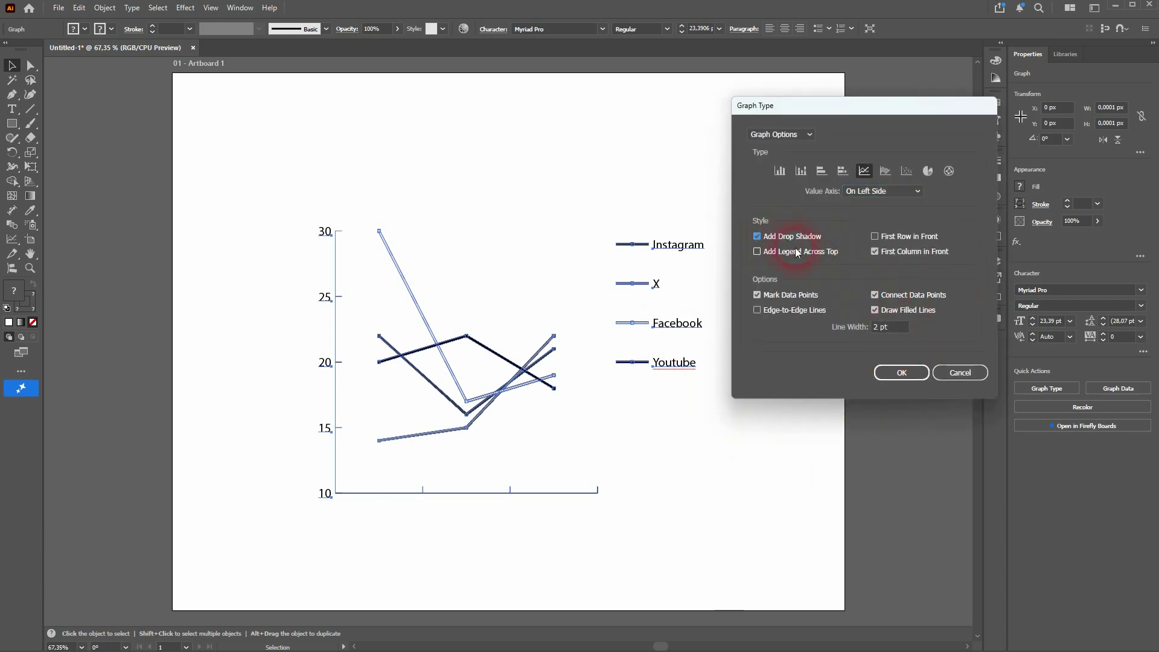
click(900, 372)
click(473, 329)
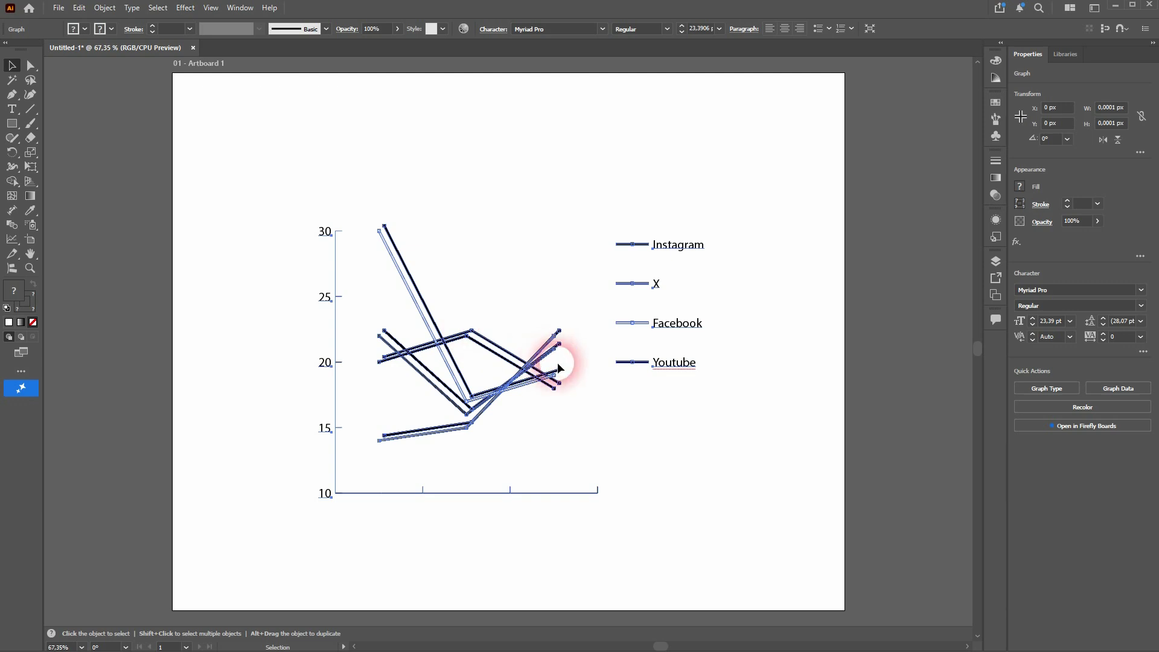
click(716, 429)
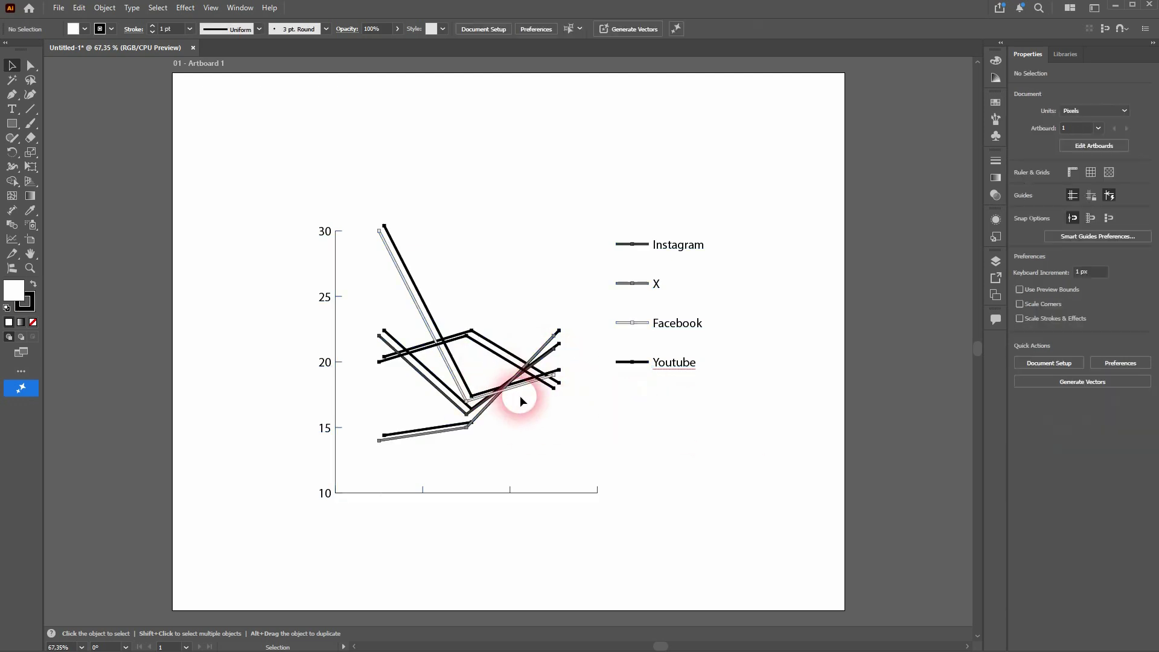
Remove the drop shadow from the line graph and deselect the graph.
right_click(672, 366)
click(673, 408)
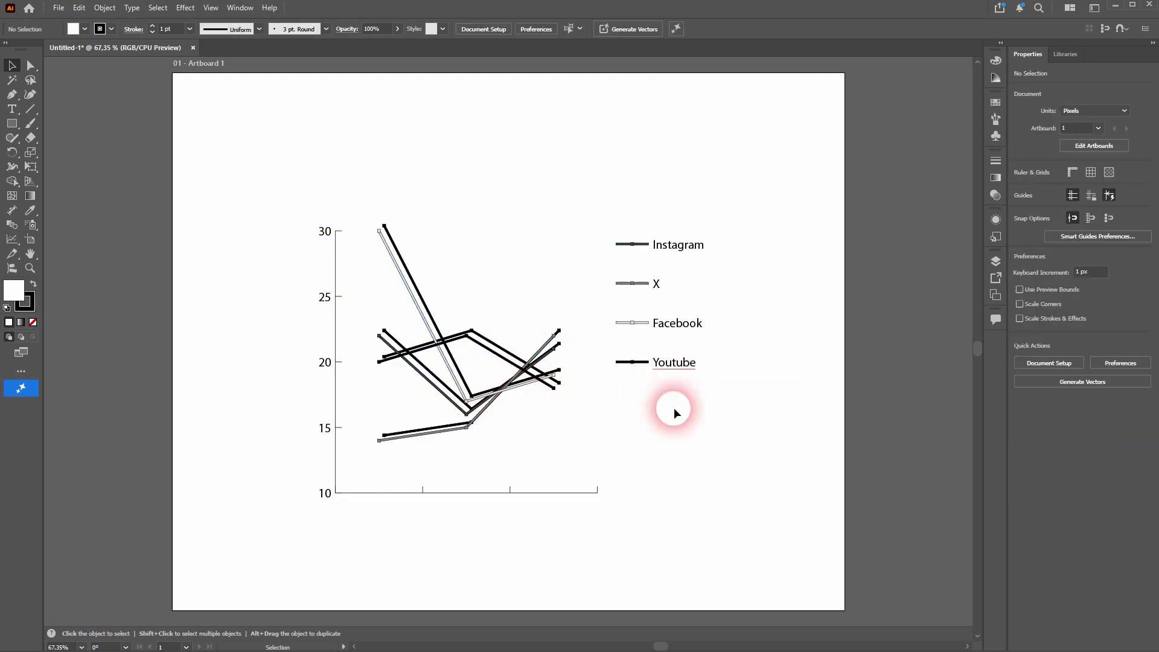
right_click(666, 363)
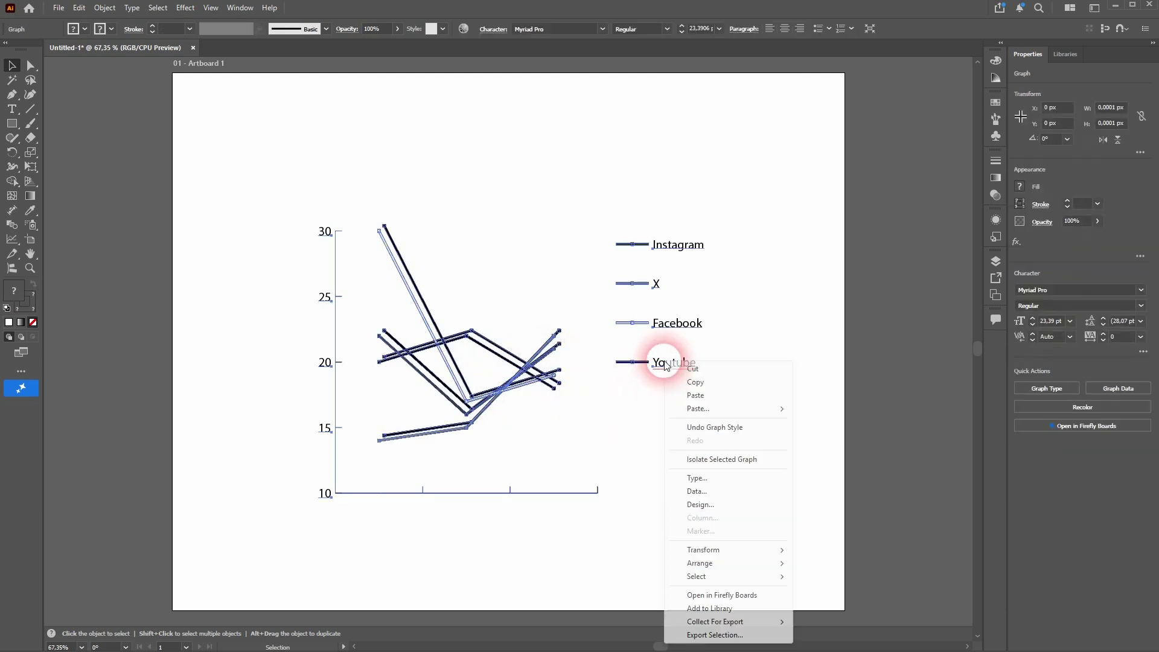
click(730, 477)
click(786, 241)
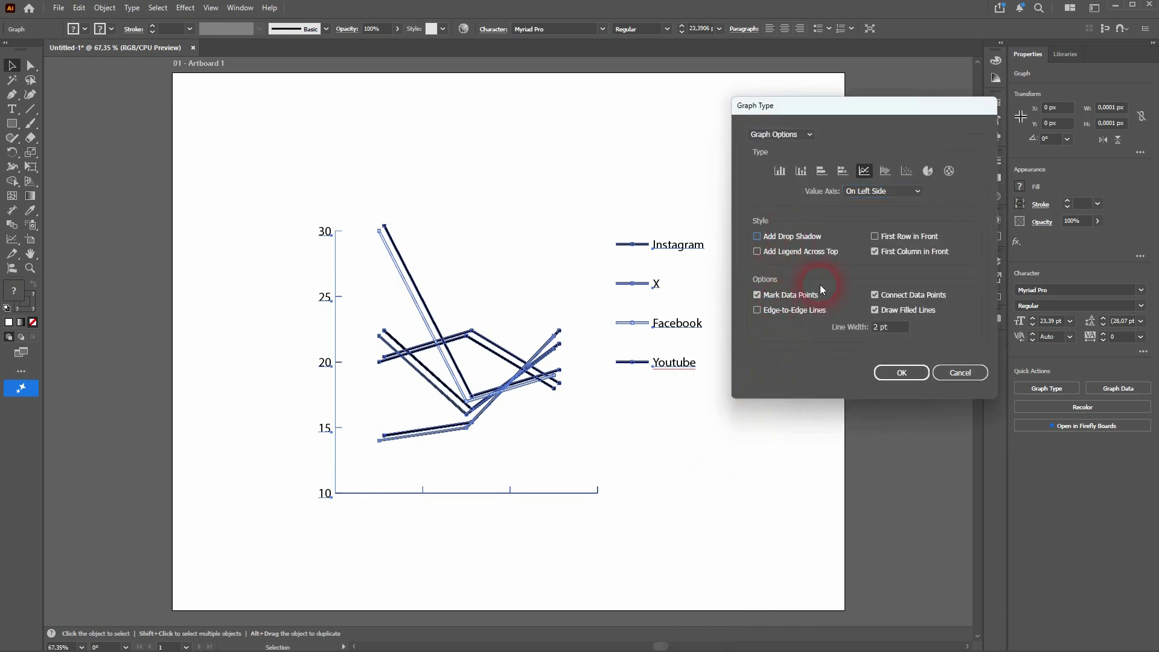
click(901, 371)
click(766, 397)
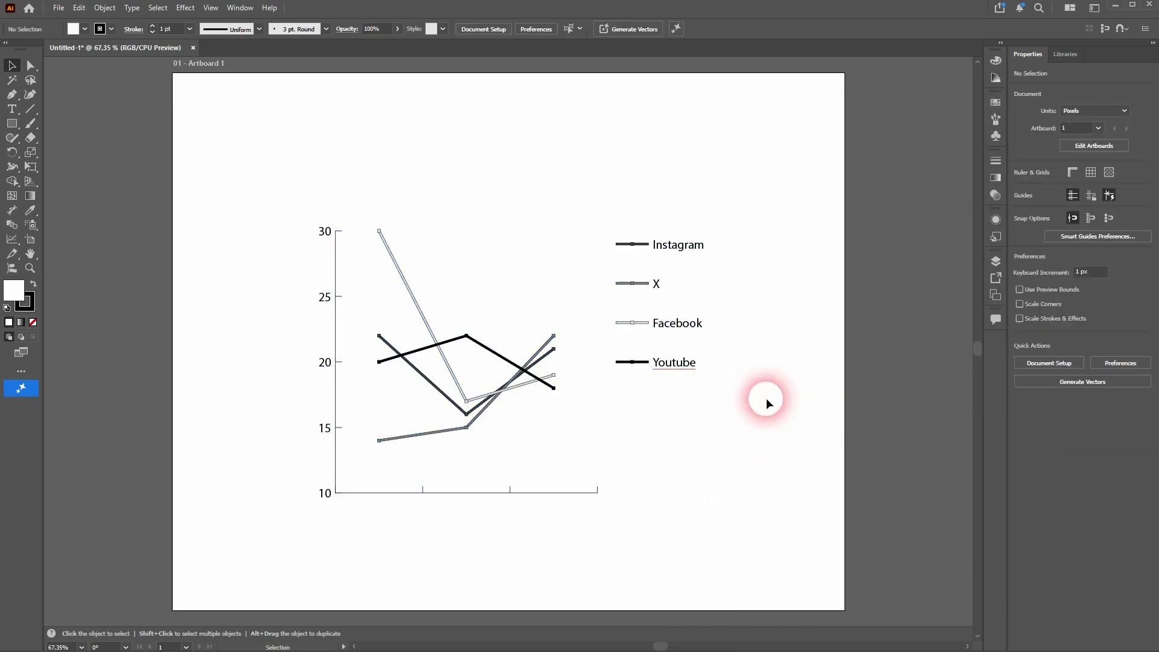